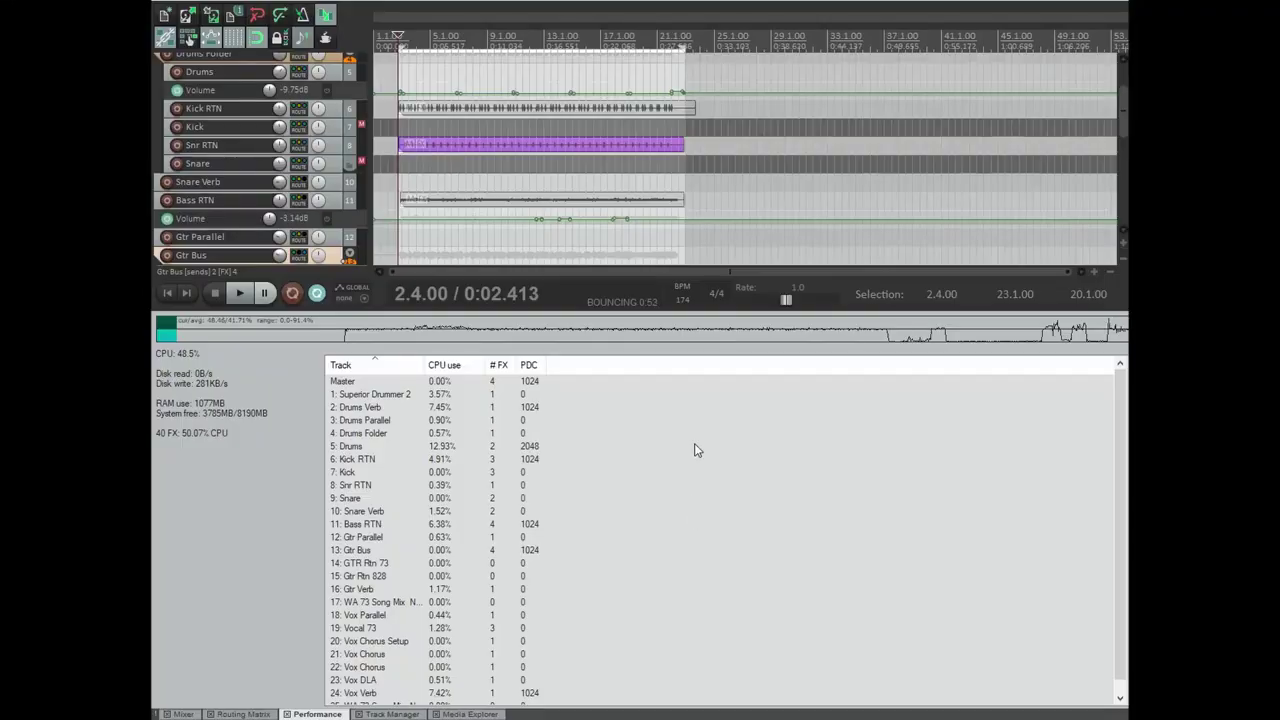
- Open the performance meter from the View menu and dock it in the bottom Docker
scroll(694, 443, "down", 1)
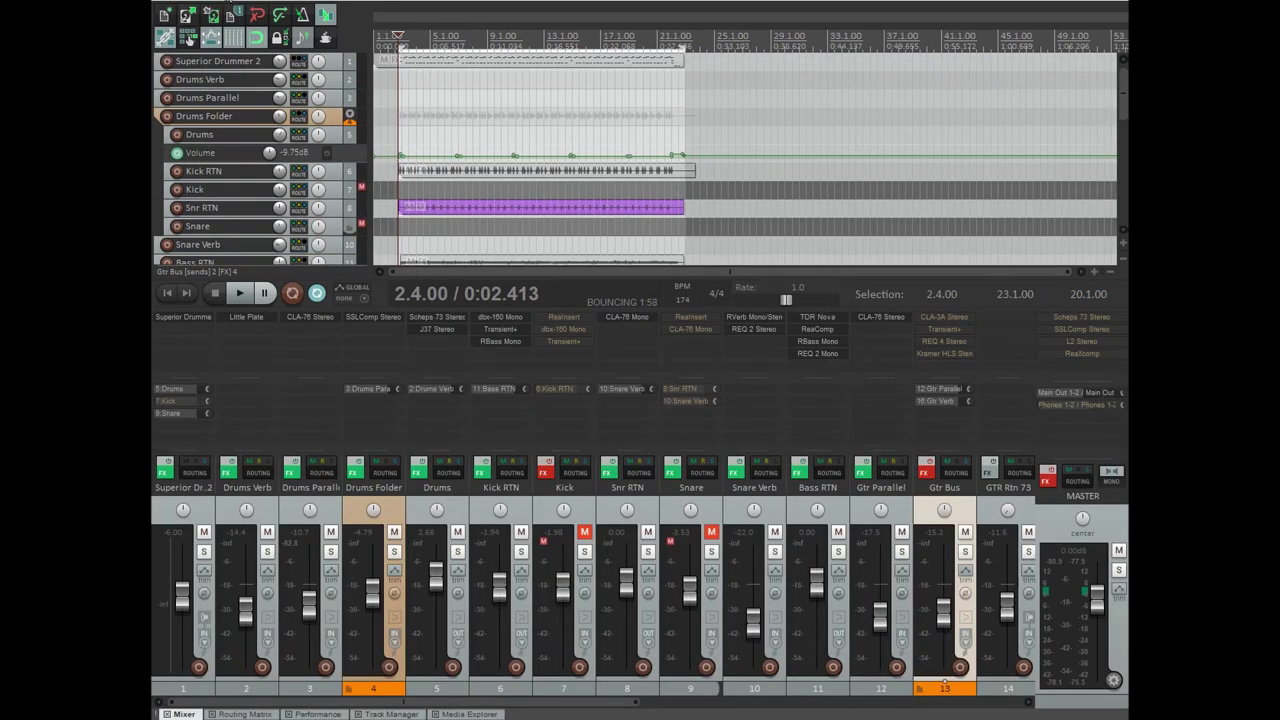
left_click(230, 4)
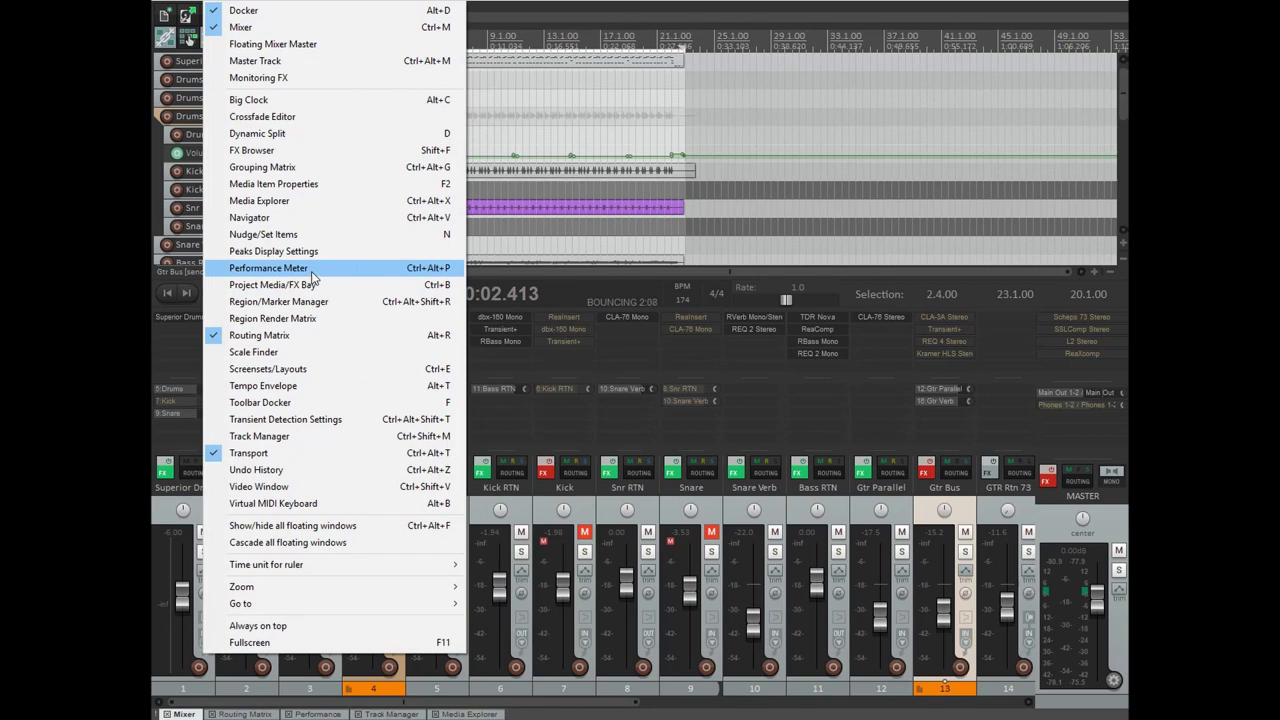
left_click(312, 270)
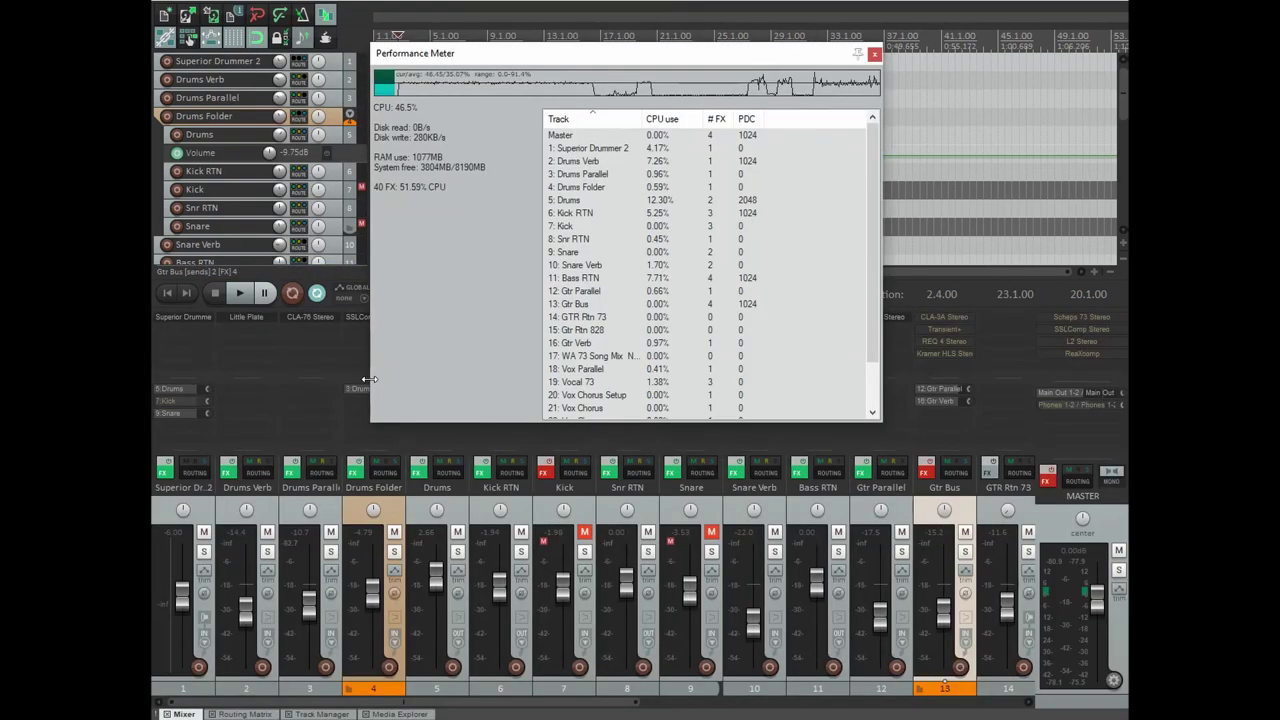
right_click(459, 237)
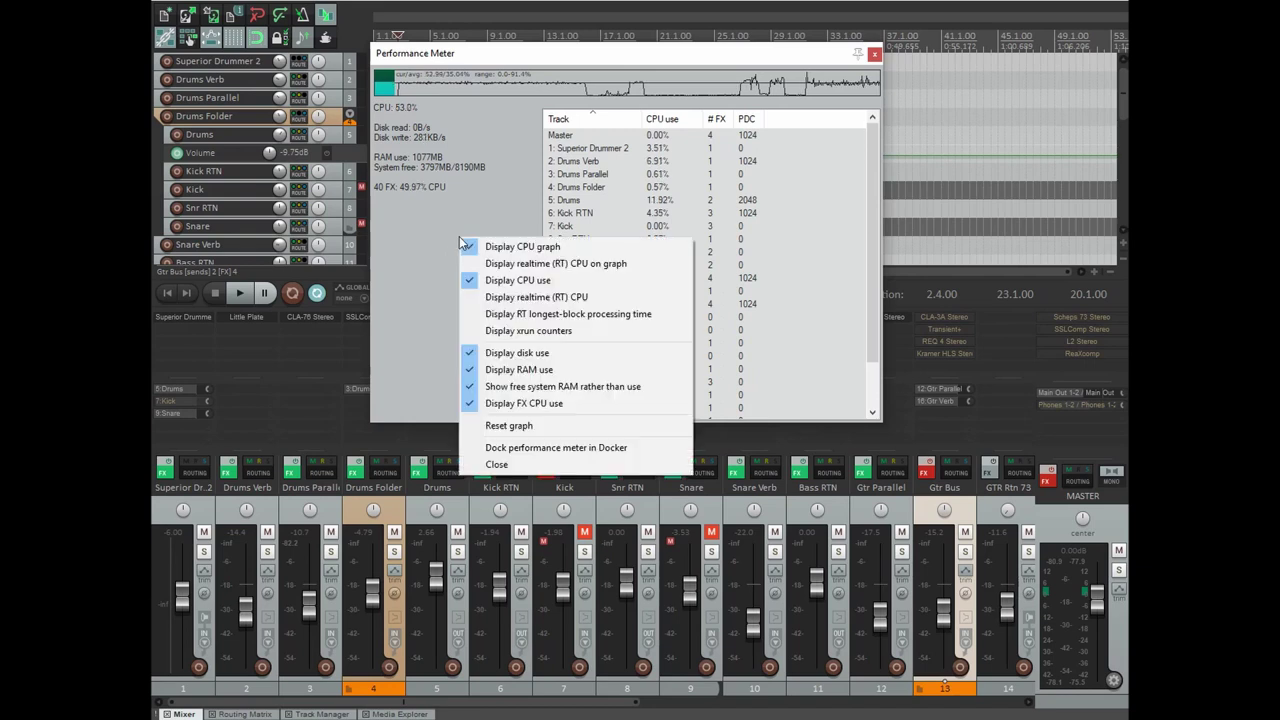
left_click(610, 450)
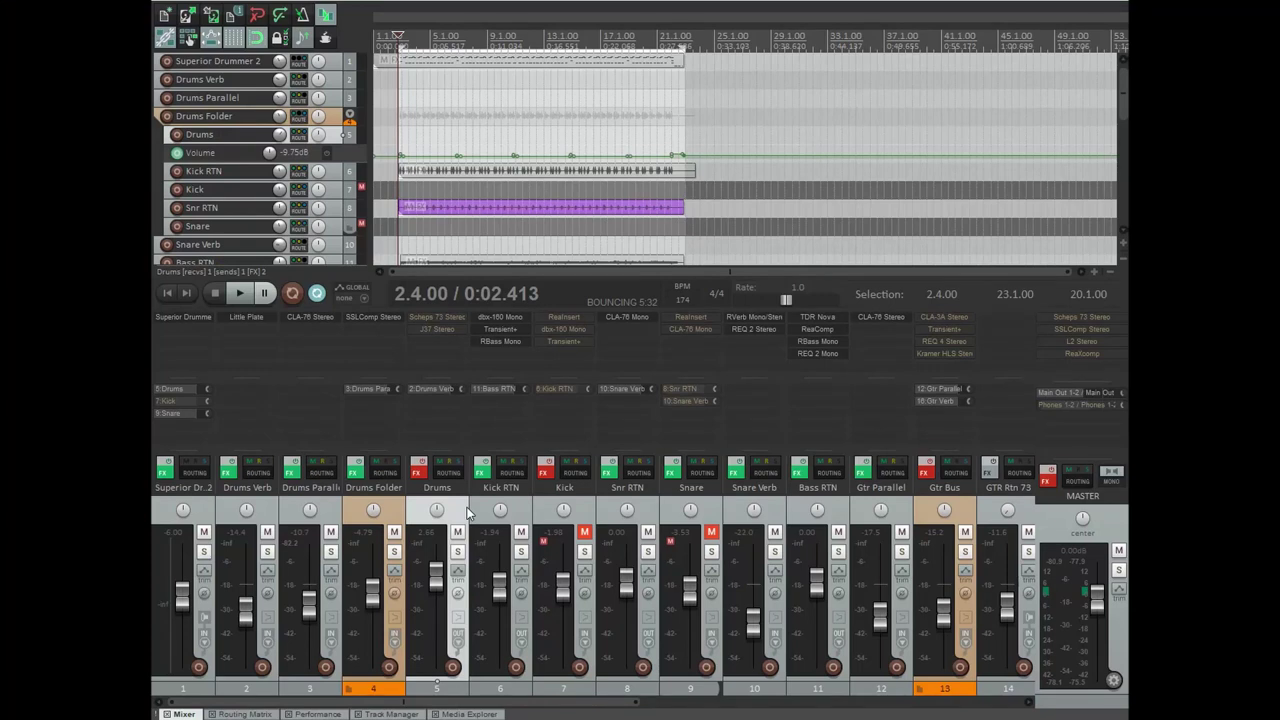
- Enlarge the Superior Drummer 2 track, then select Kick, Snare and finally the Drums track
left_click_drag(315, 70, 315, 103)
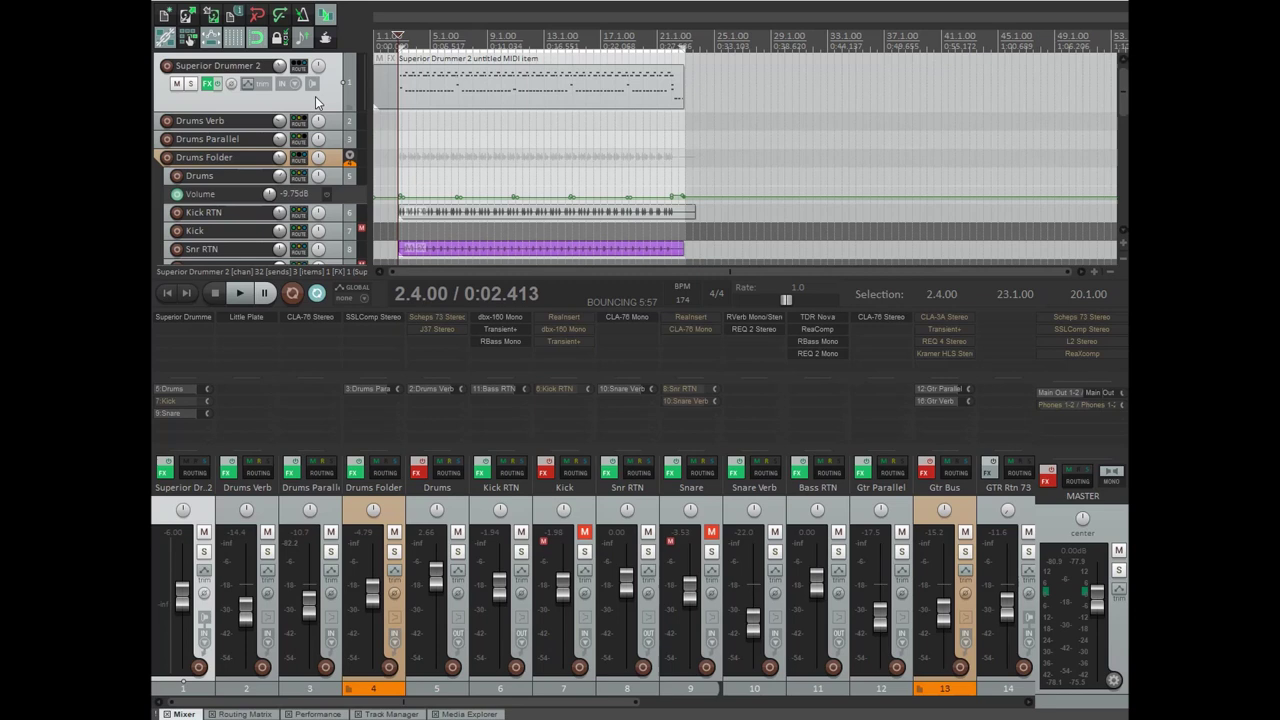
left_click(585, 556)
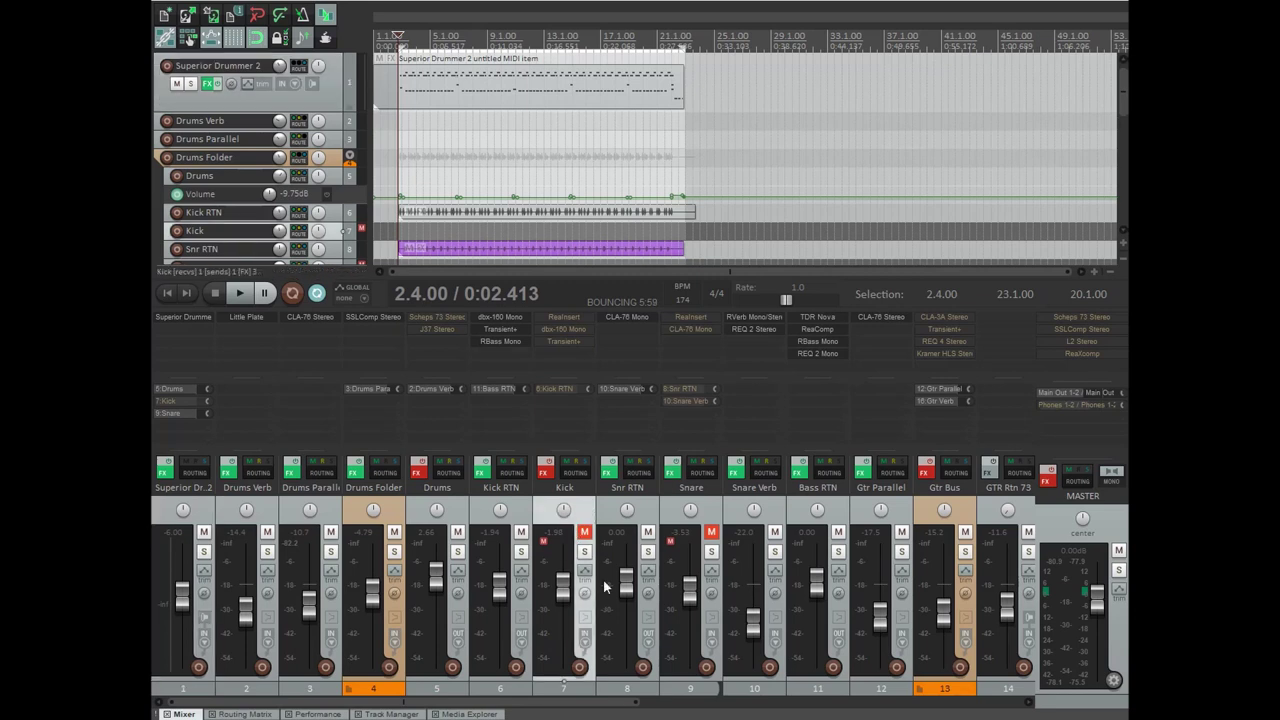
left_click(710, 516)
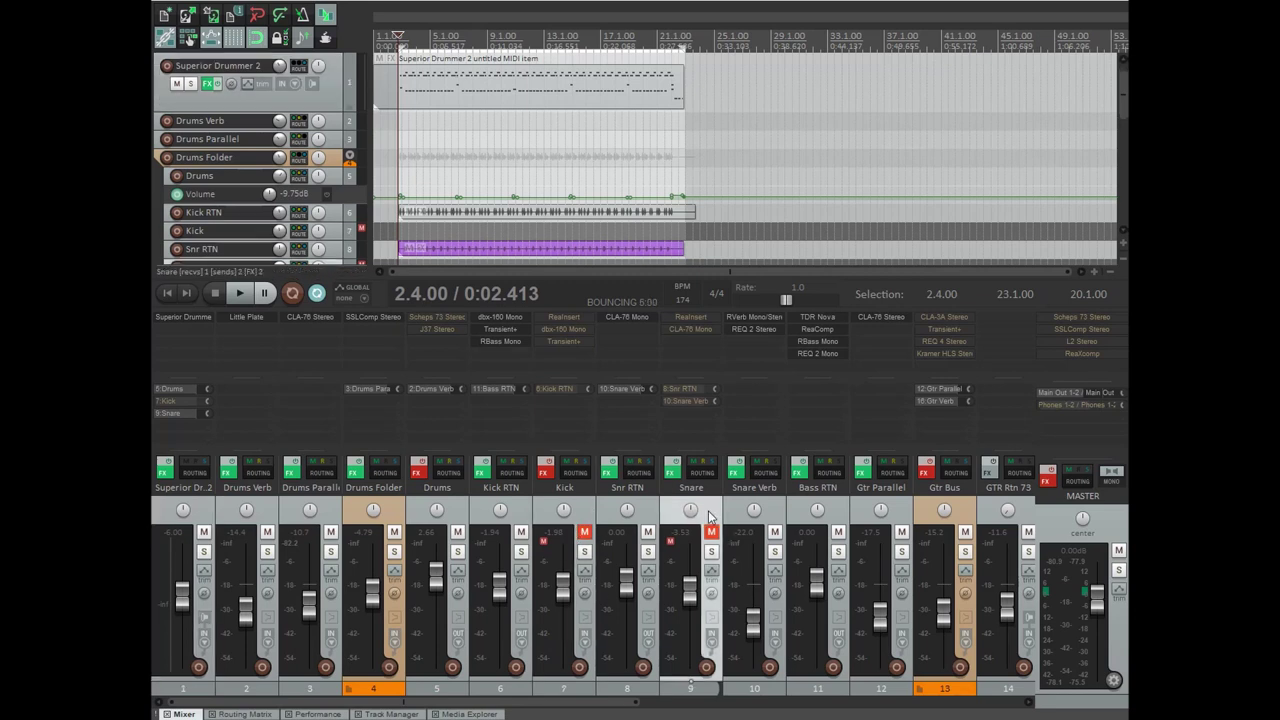
left_click(425, 488)
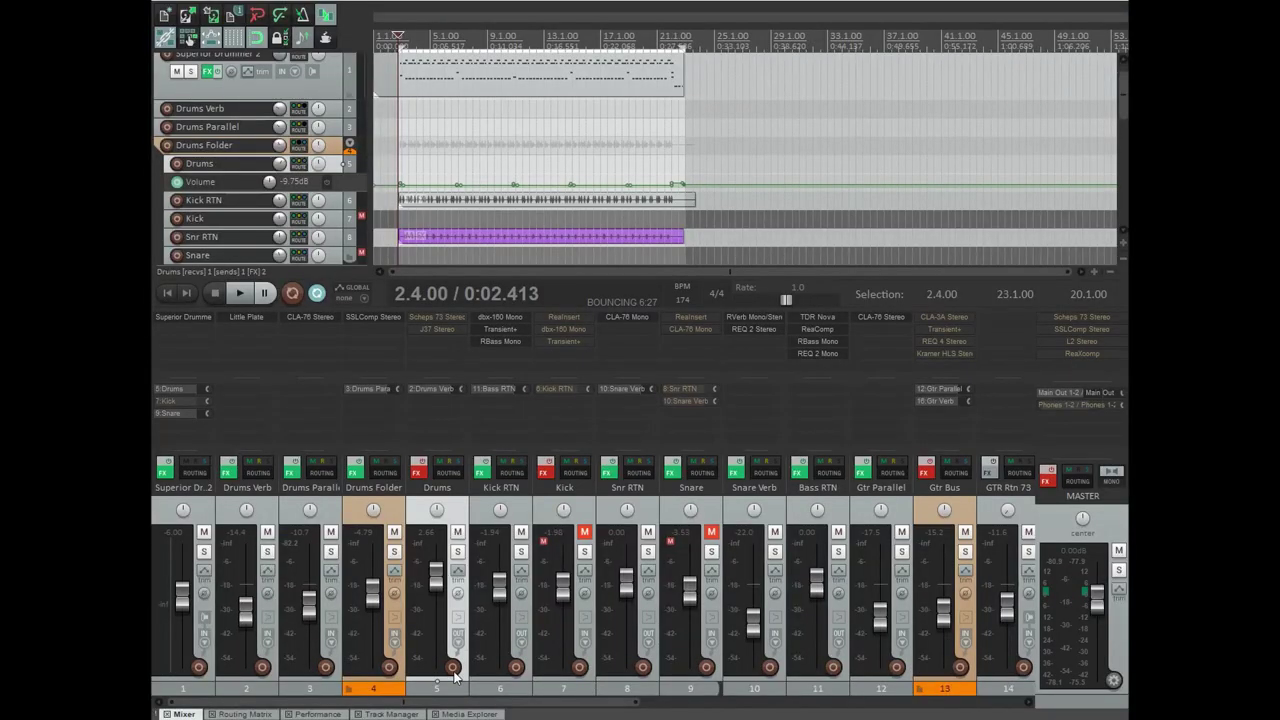
- Record-arm the Drums track and set its record mode to Record: output (stereo)
left_click(453, 667)
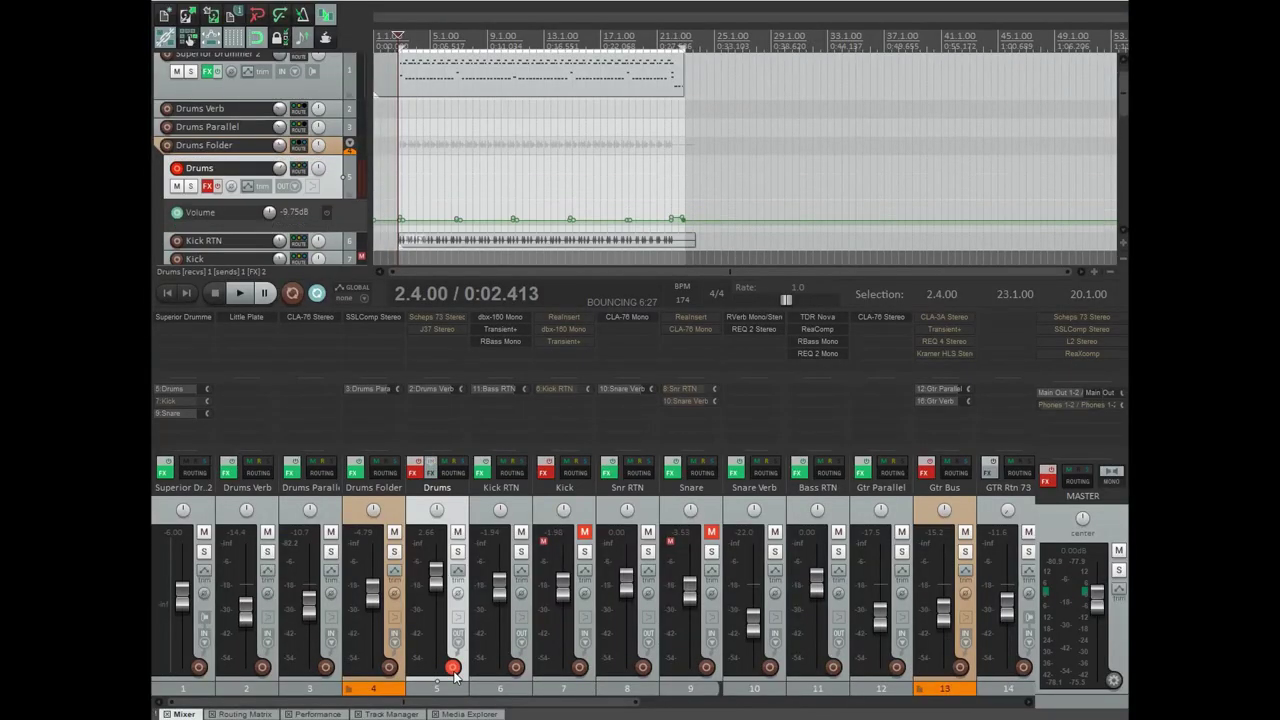
left_click(296, 186)
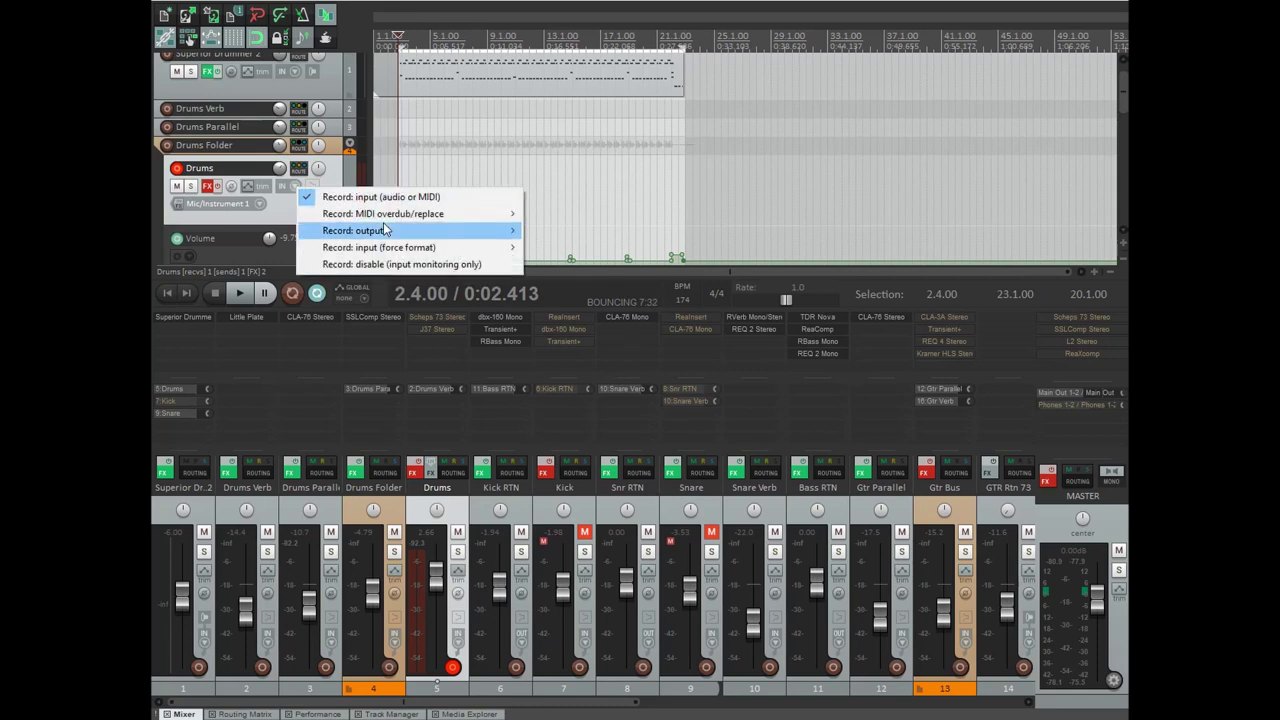
mouse_move(388, 230)
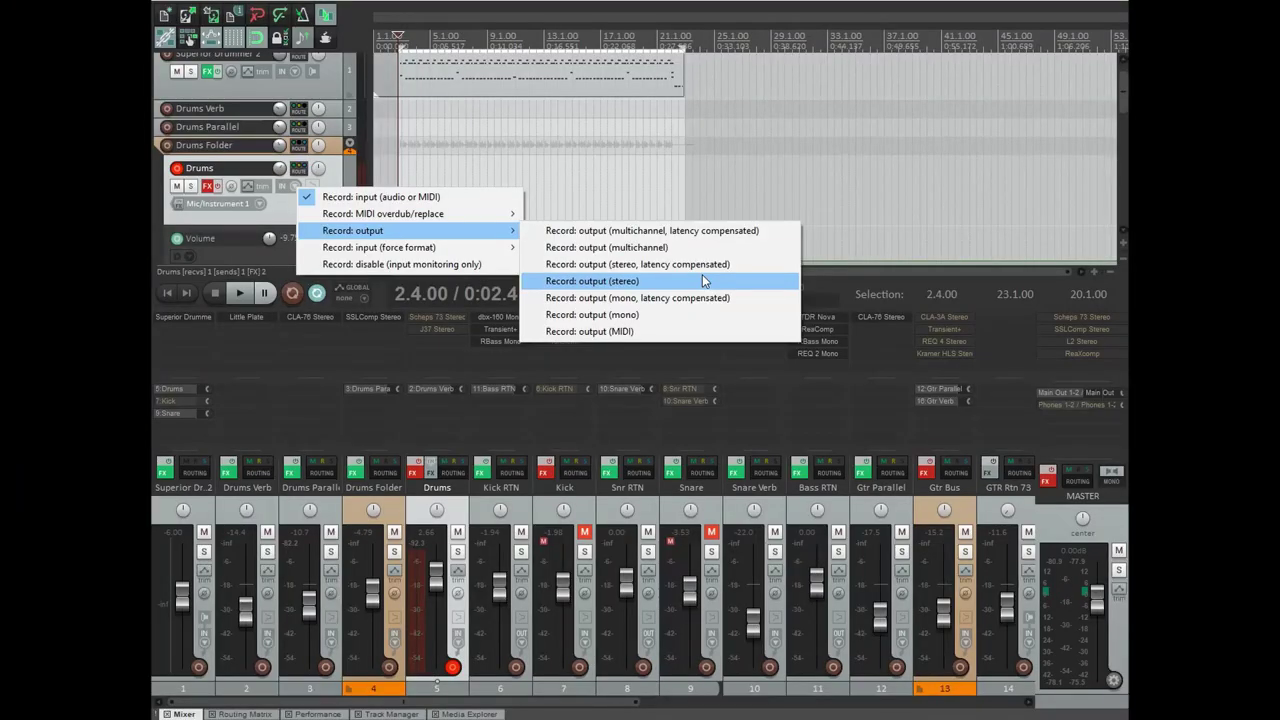
left_click(703, 281)
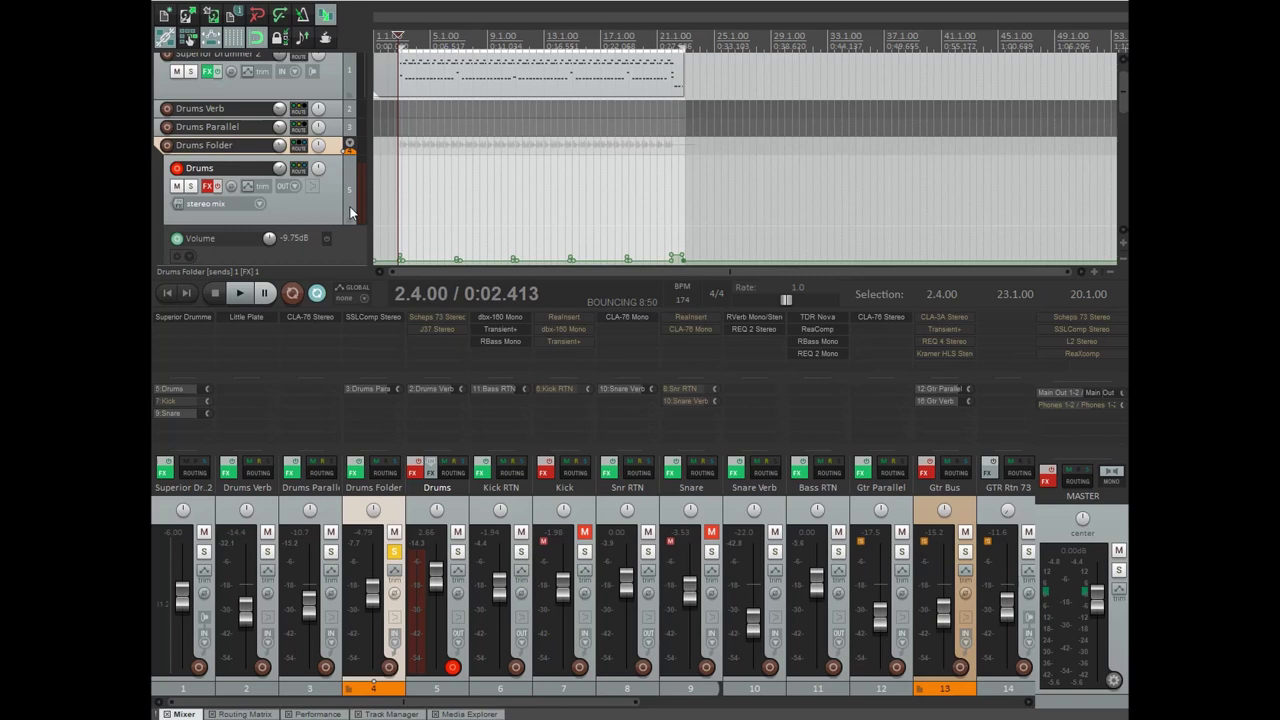
- Record the Drums output through the song with Ctrl+R, creating 05-Drums-200304_1601.wav
key("ctrl+r")
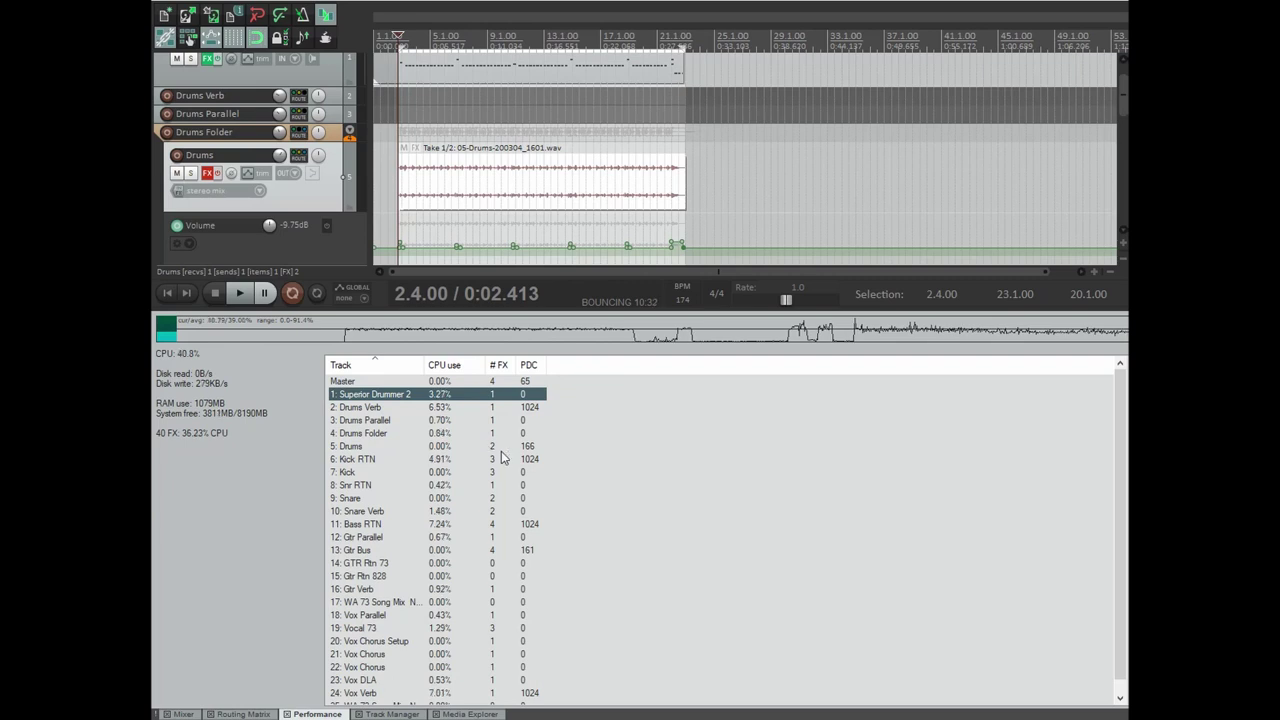
- Switch the bottom docker from the Performance tab to the Mixer tab
left_click(183, 714)
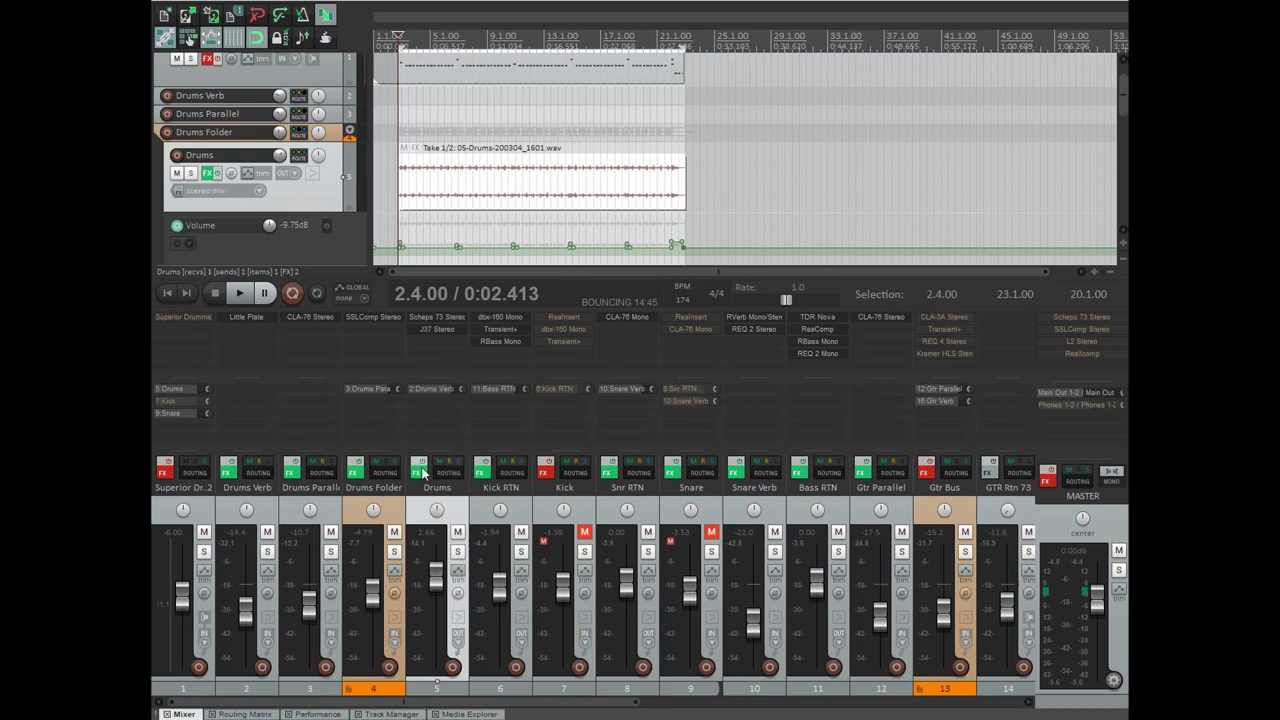
left_click(437, 317)
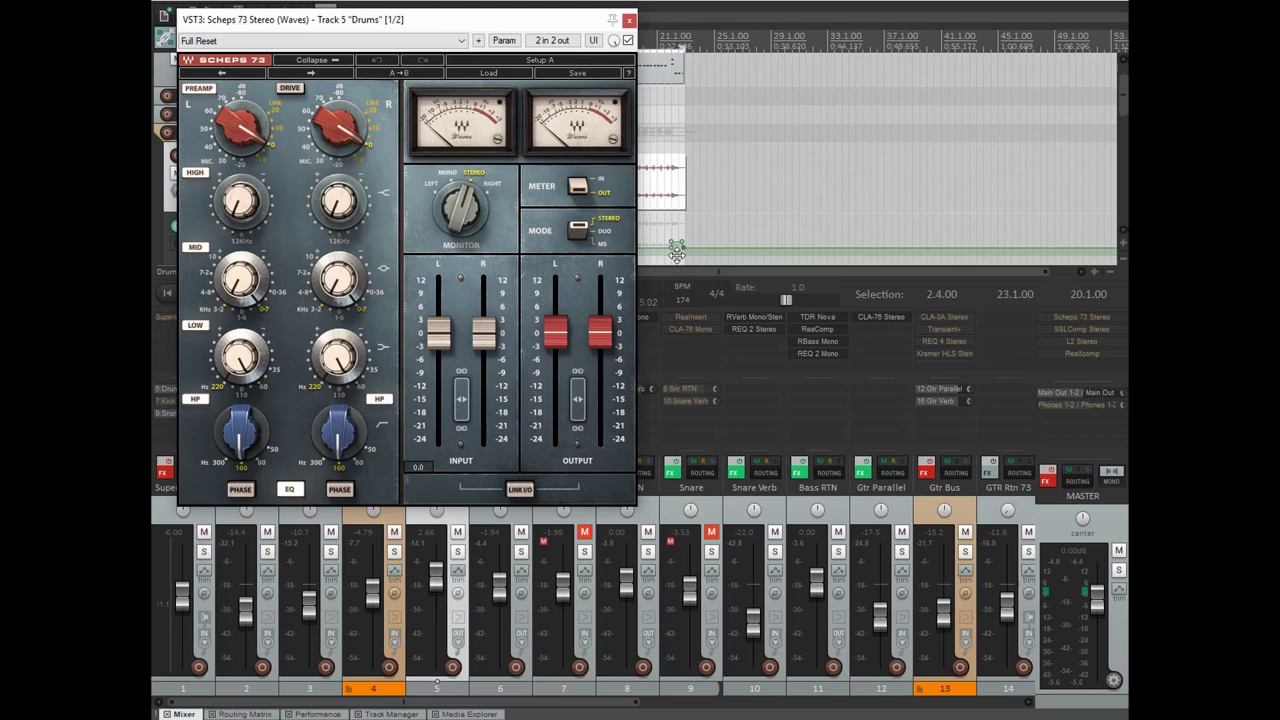
left_click(629, 21)
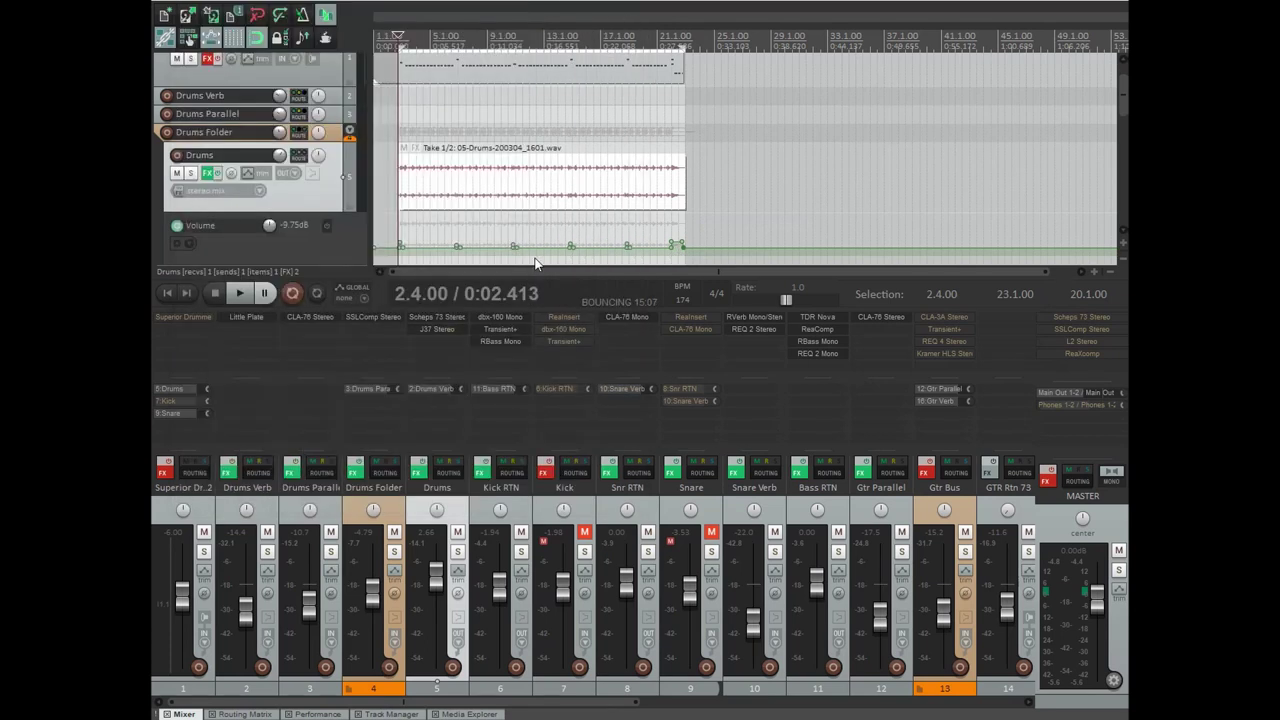
left_click(450, 326)
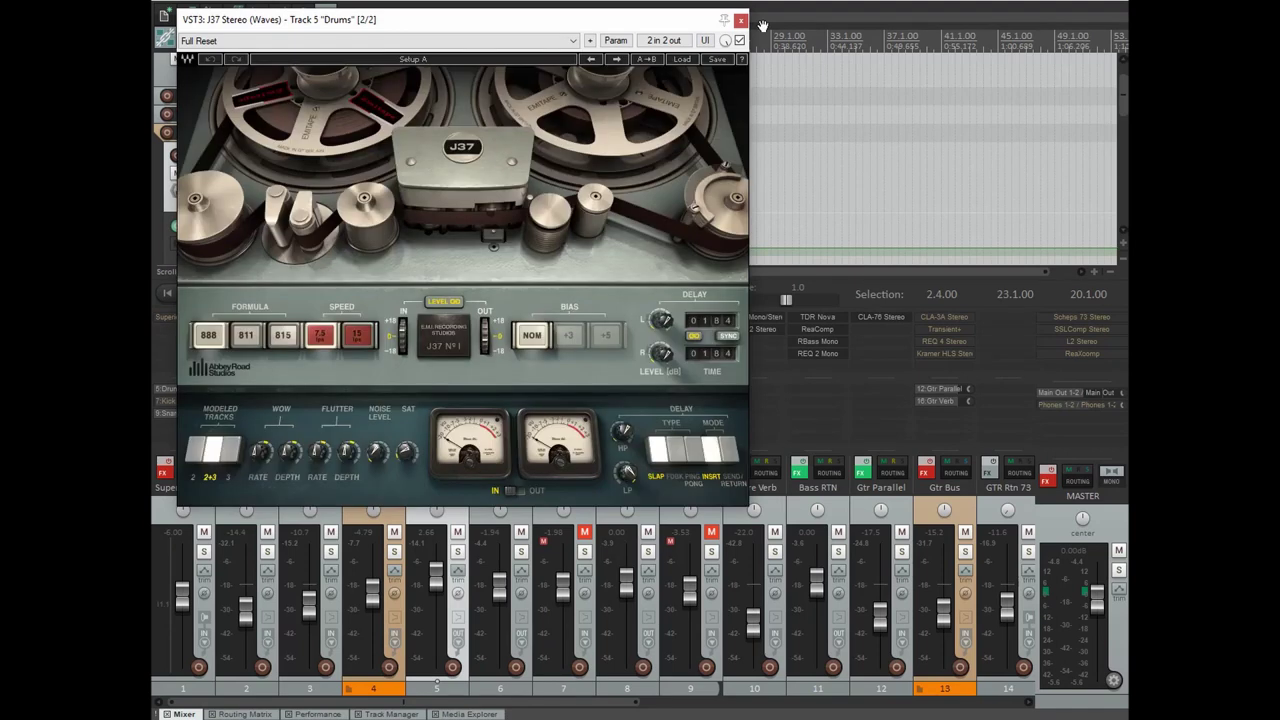
left_click(740, 21)
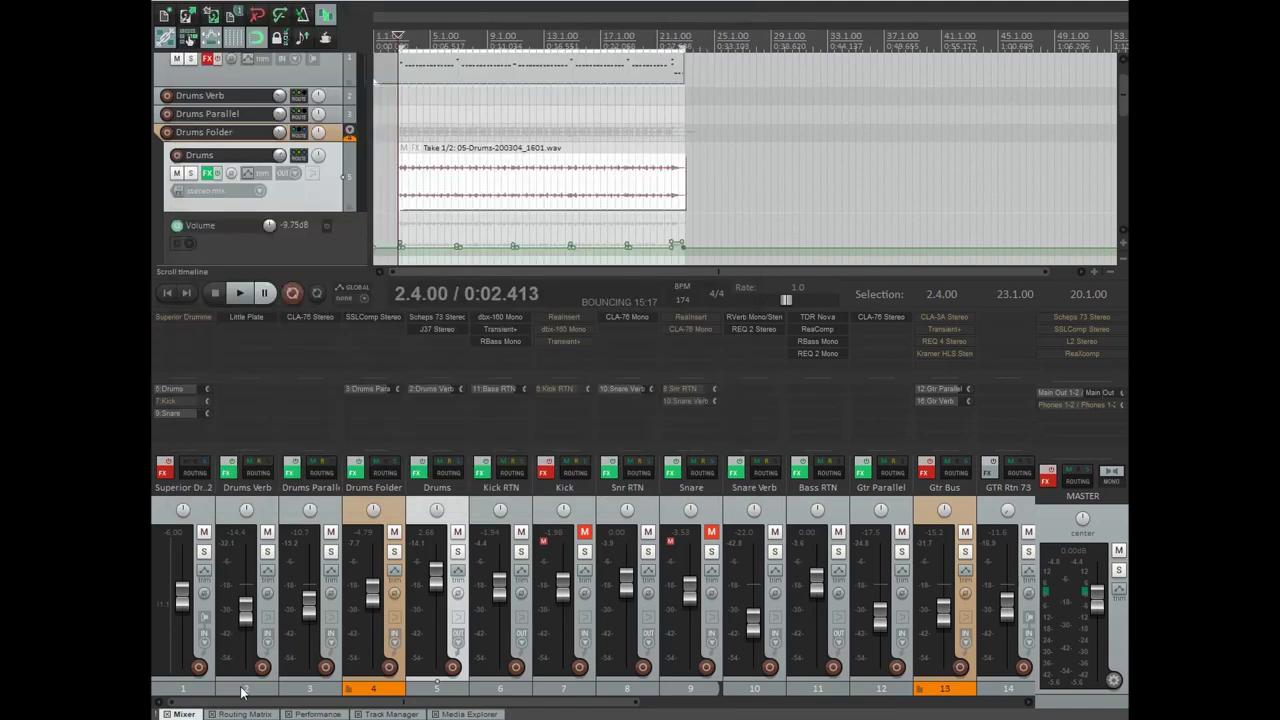
left_click(314, 715)
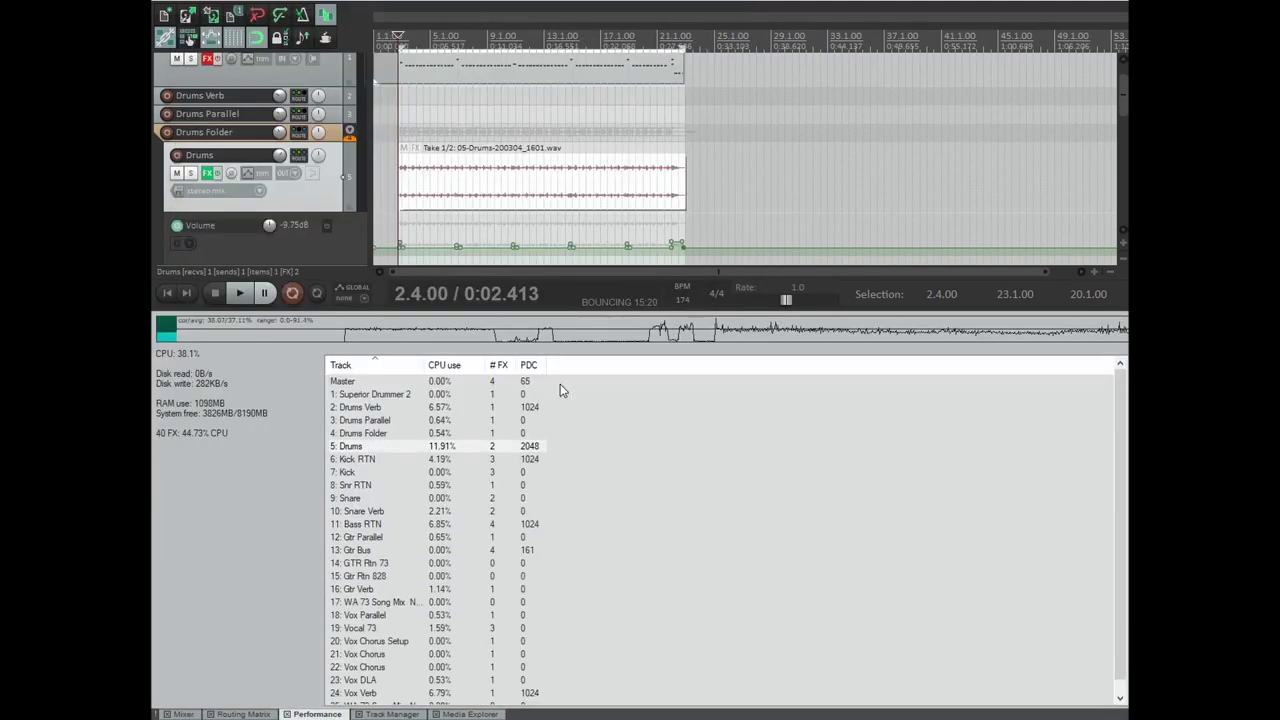
left_click(447, 446)
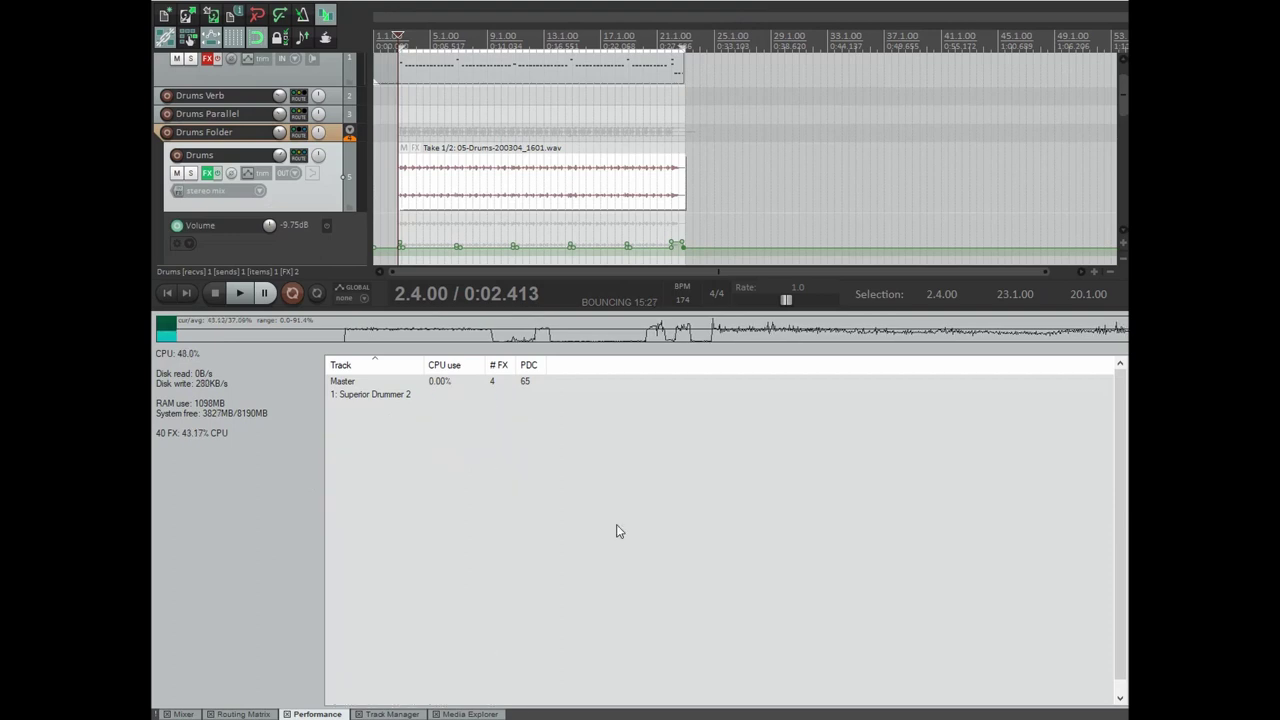
key("ctrl+m")
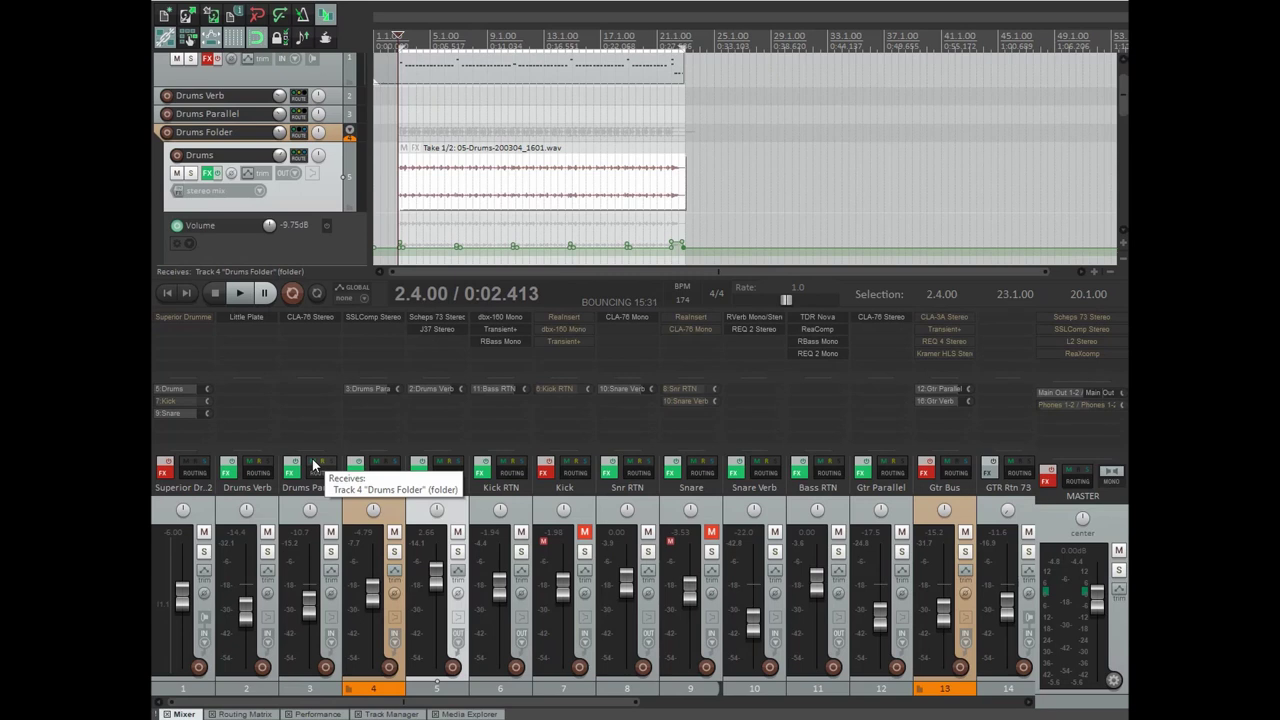
- Apply the Drums track FX to the recorded item as a new take, then show the performance meter
right_click(493, 184)
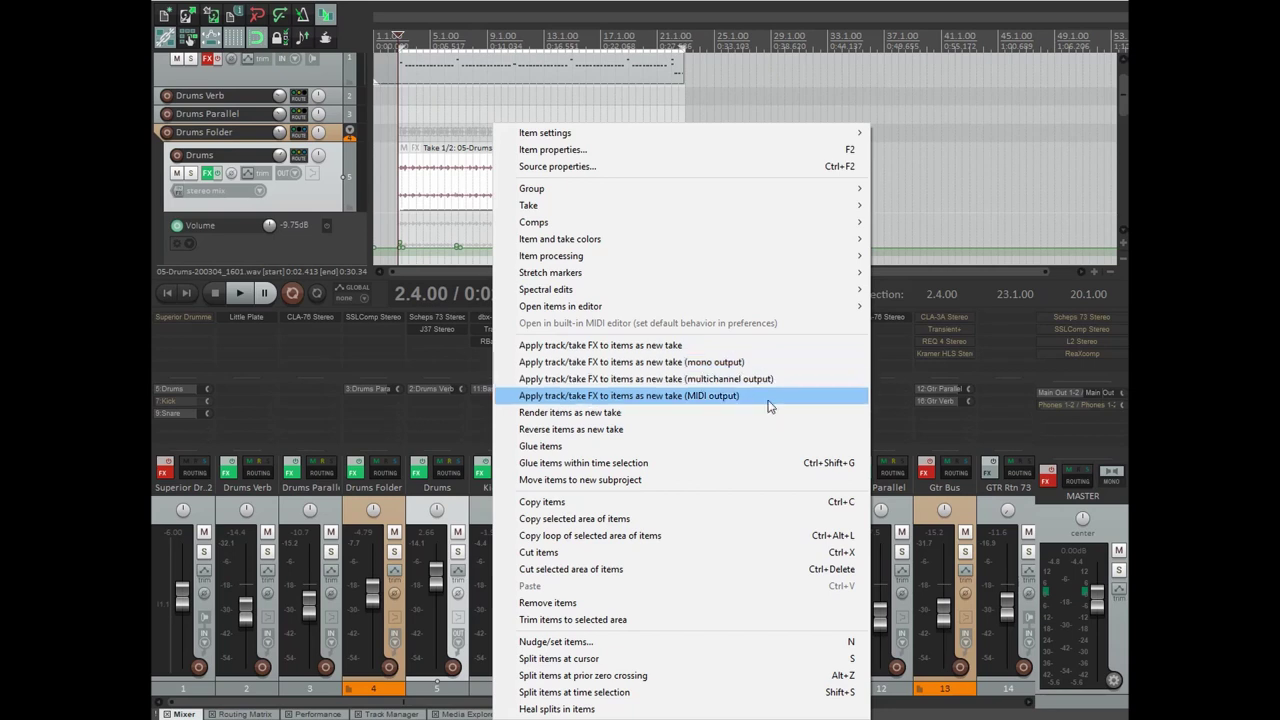
left_click(690, 350)
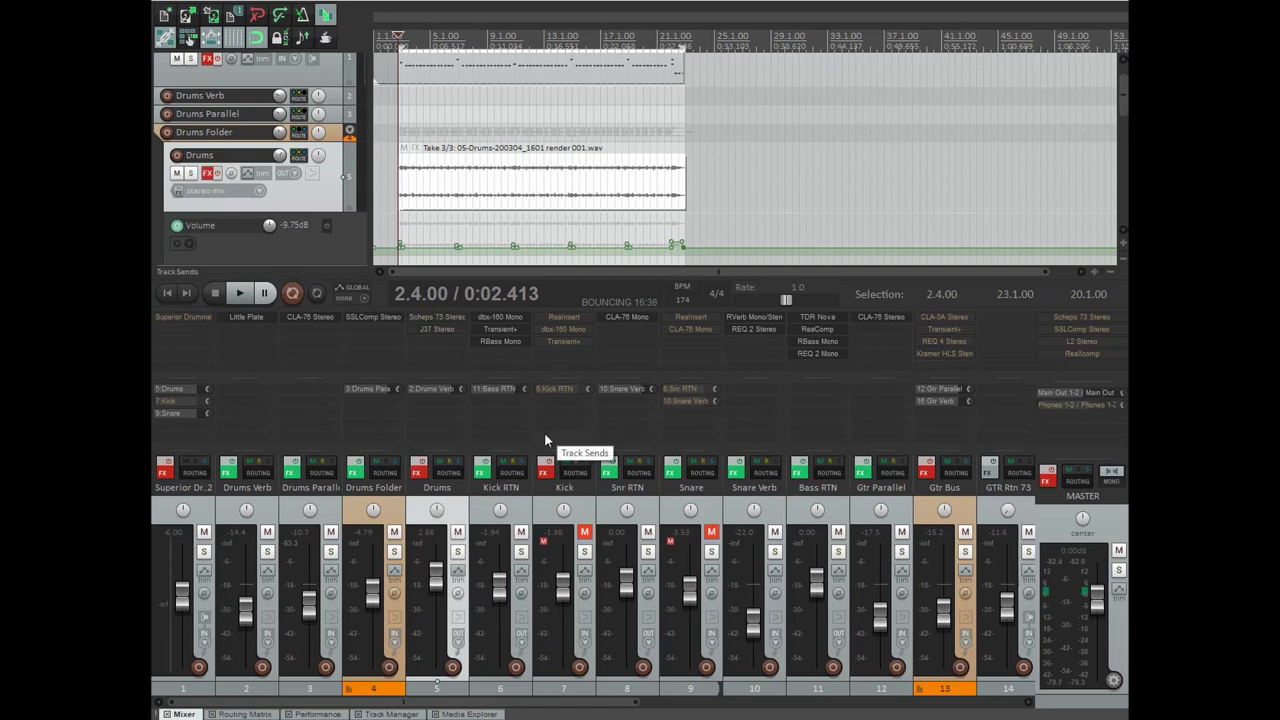
key("ctrl+alt+p")
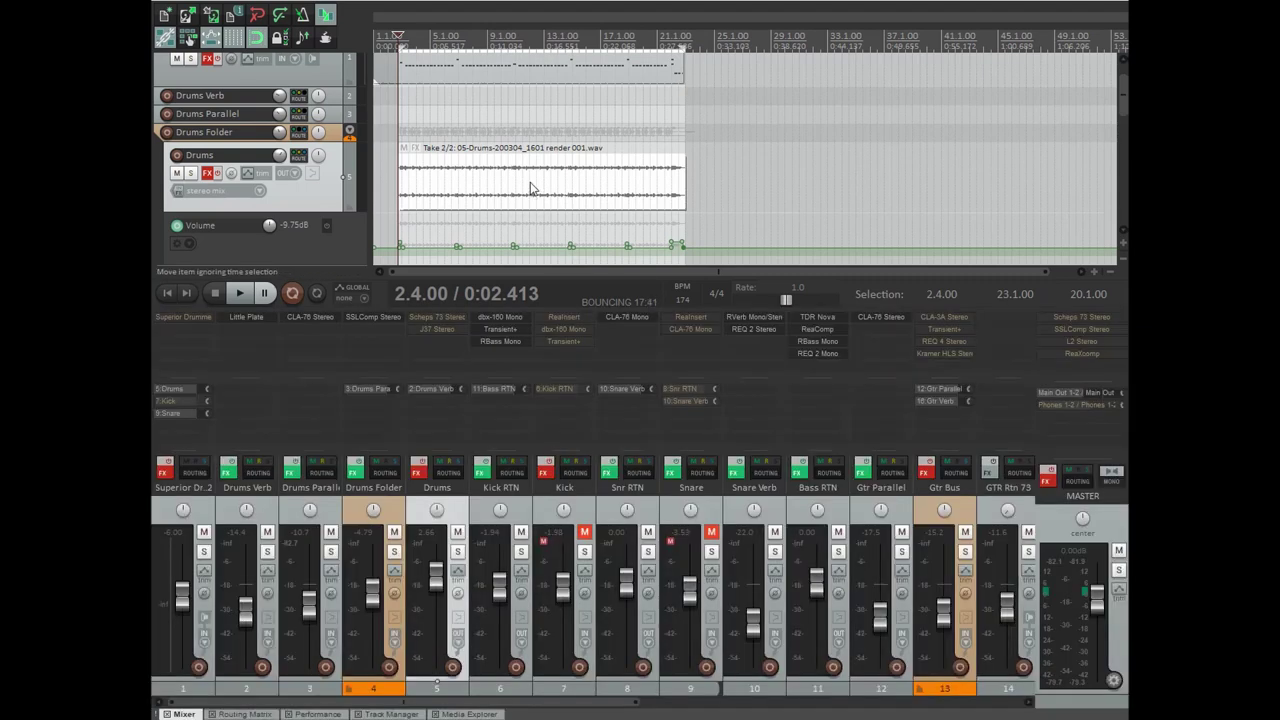
- Delete the rendered take from the Drums item and un-bypass the Drums track's FX
right_click(530, 188)
mouse_move(585, 207)
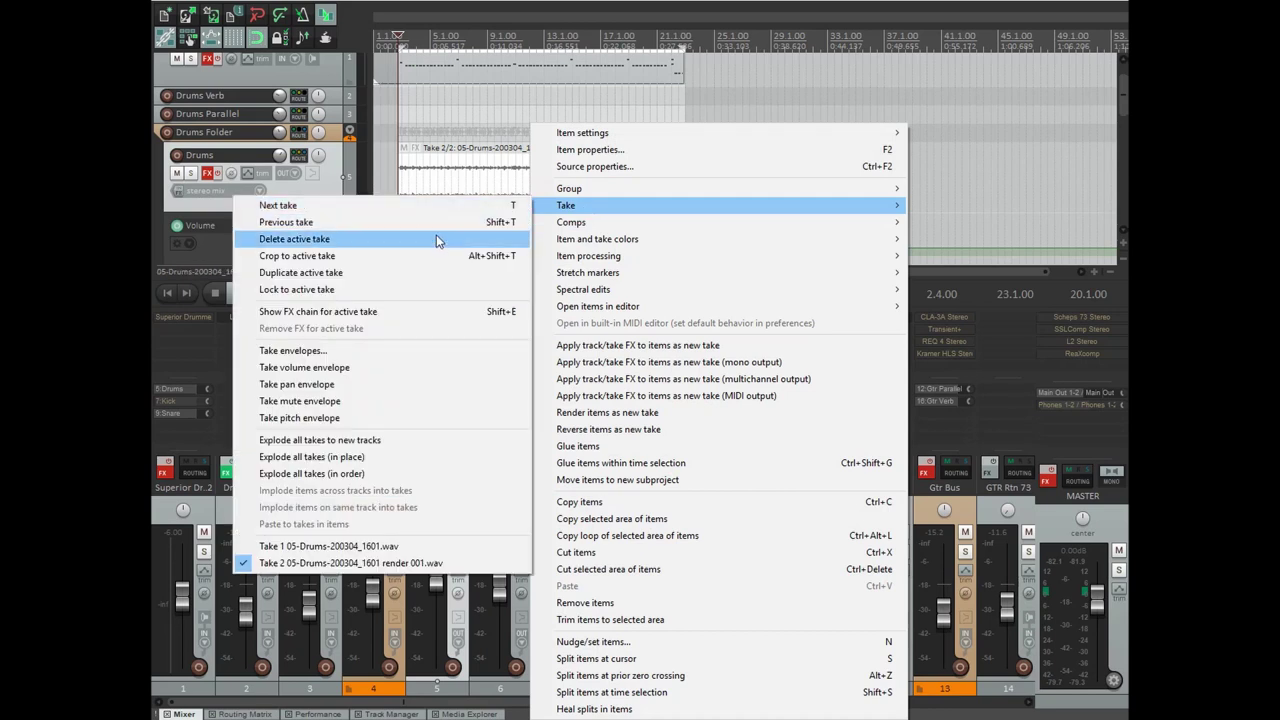
left_click(436, 236)
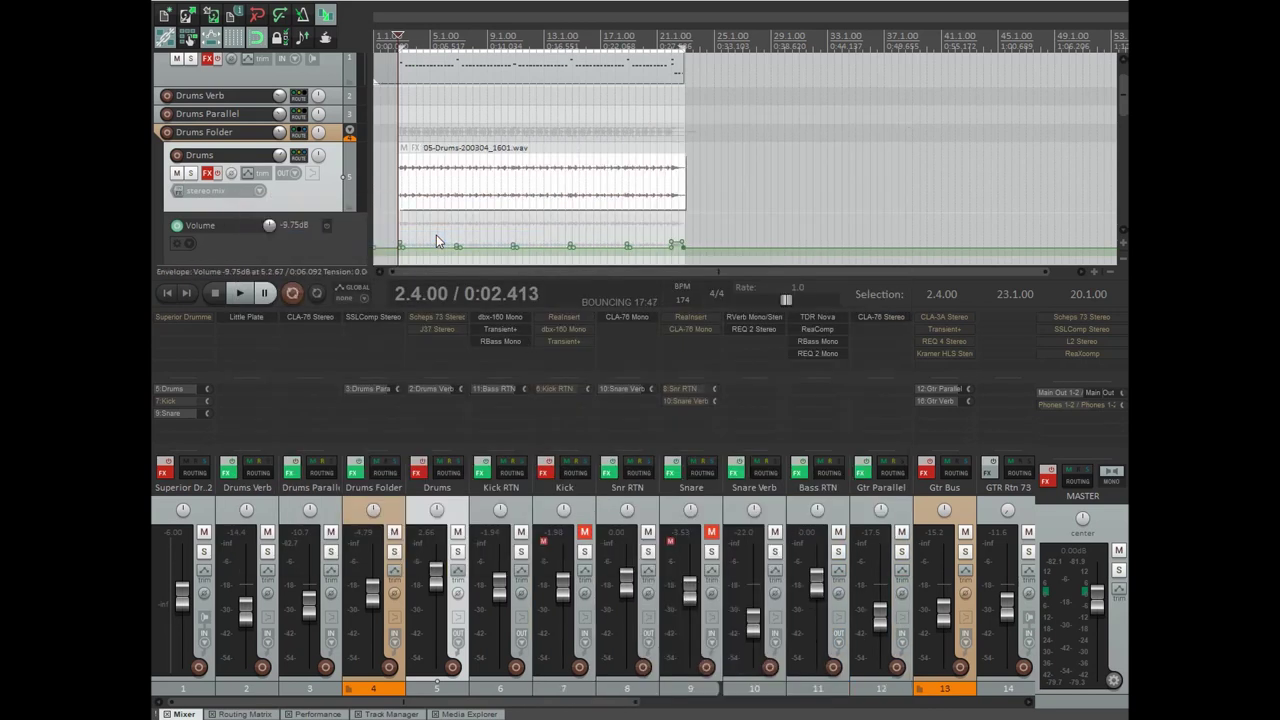
left_click(421, 463)
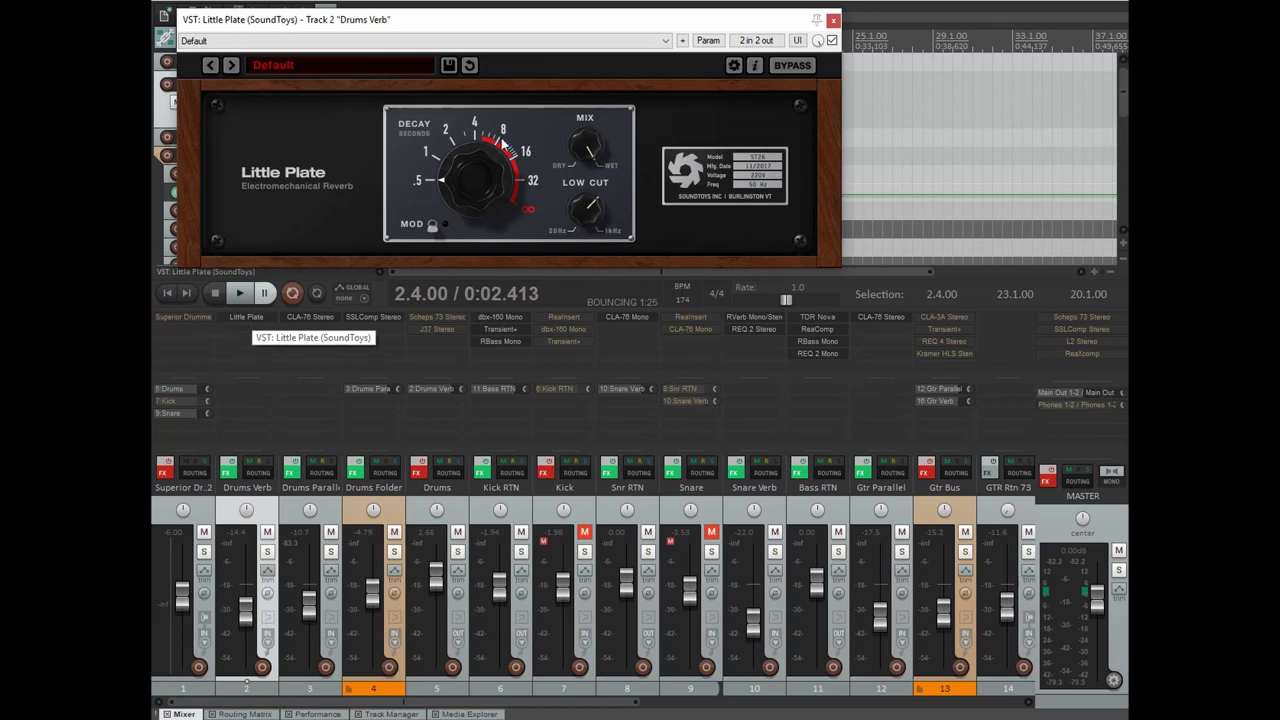
left_click(303, 714)
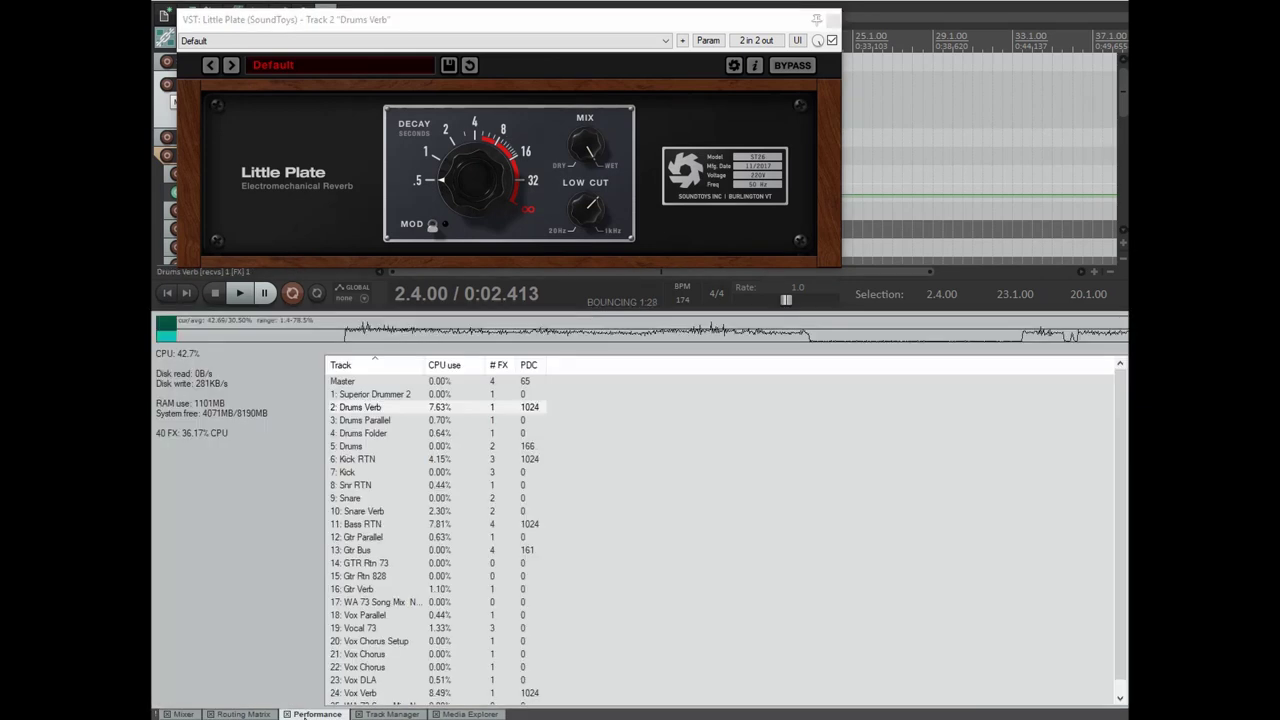
left_click(447, 409)
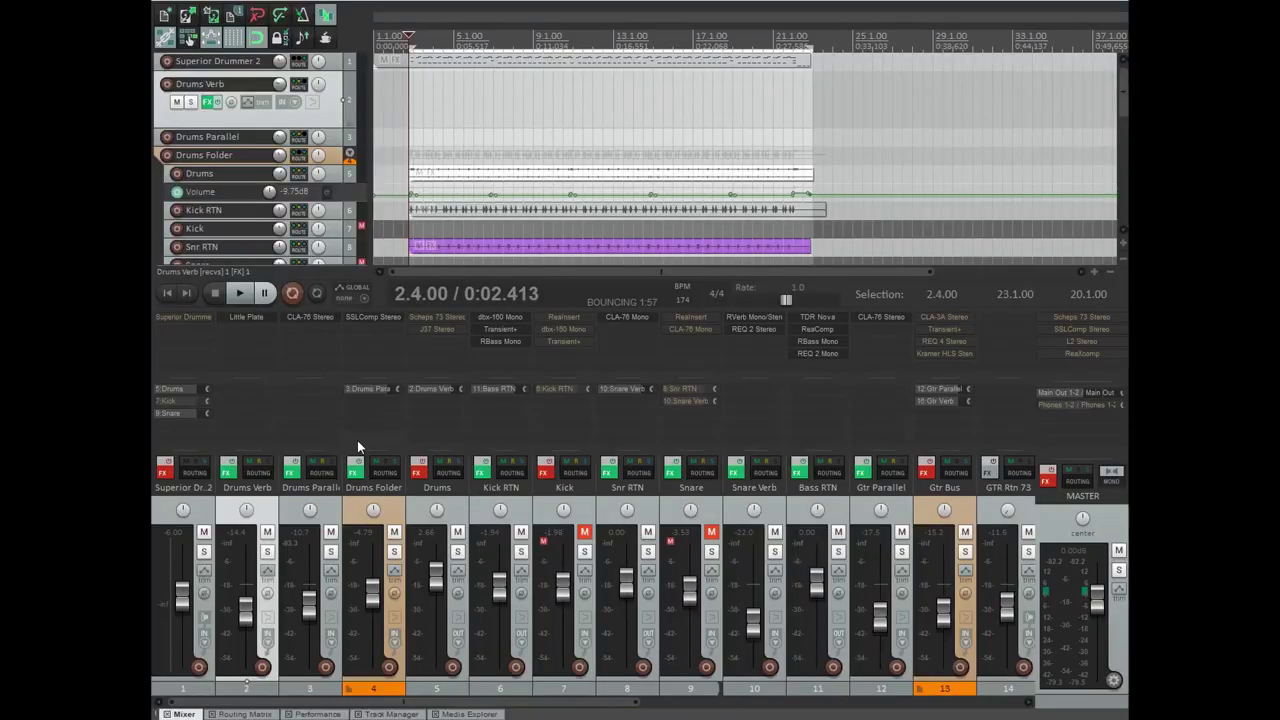
- Insert a new track after Drums Verb and name it 'Drums Verb RTN'
key("ctrl+t")
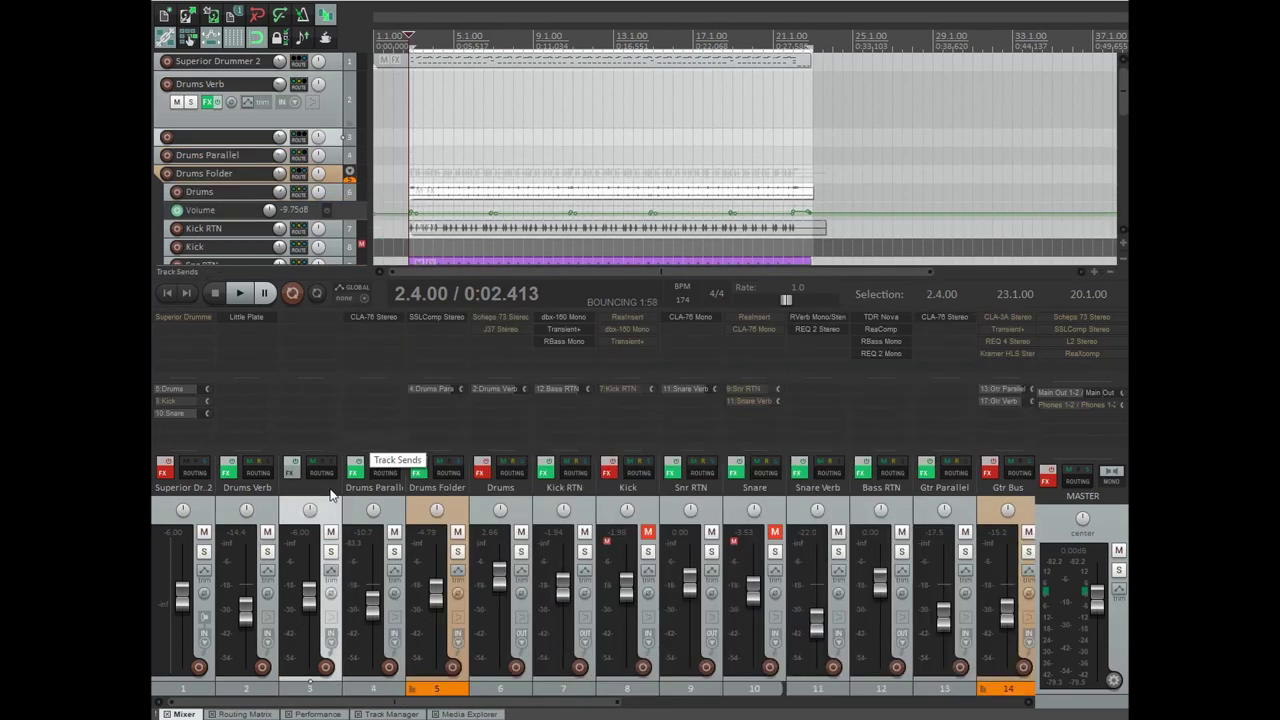
double_click(326, 488)
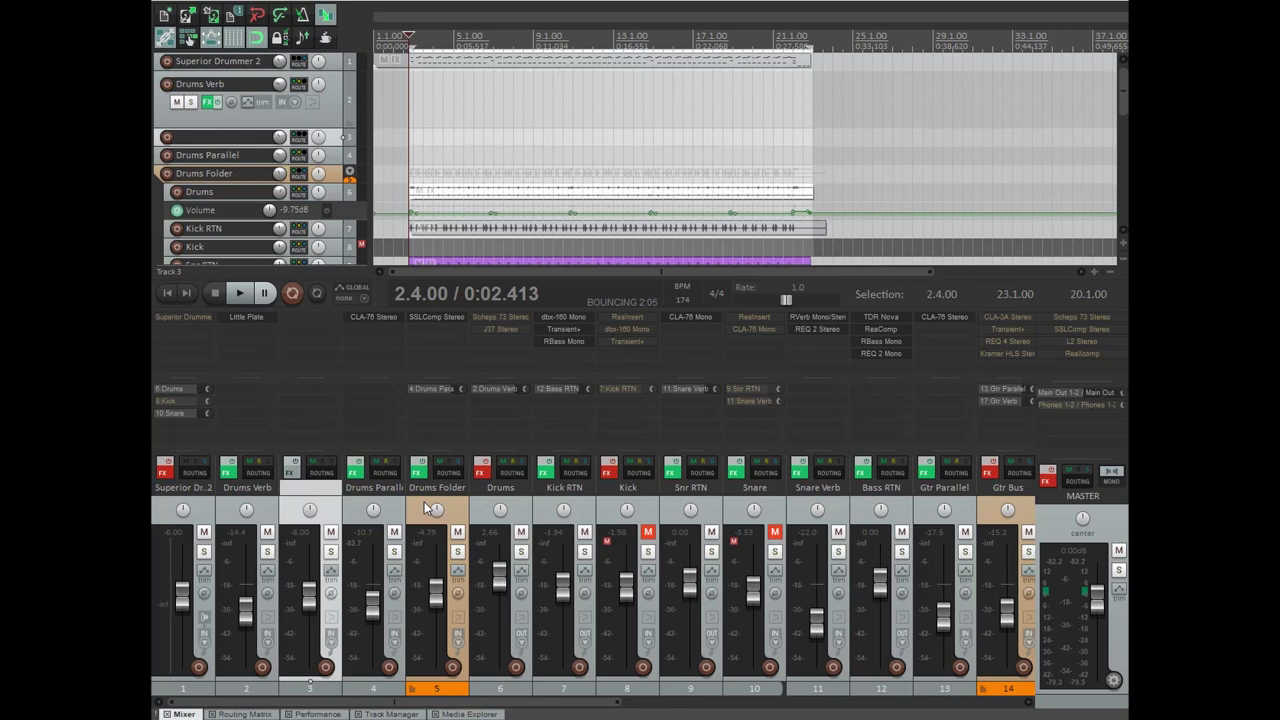
type("Drums Ve")
type("rb RTN")
key("Return")
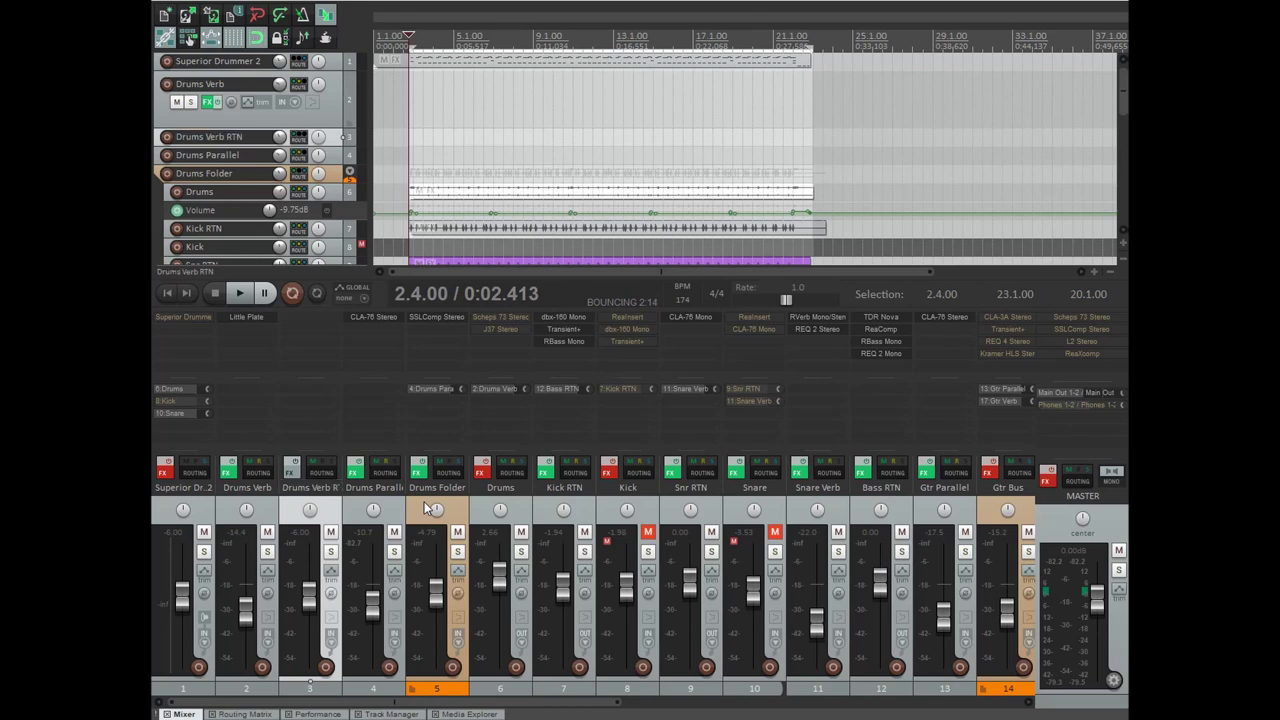
- Set Drums Verb RTN to record output (stereo) and route a send from Drums Verb to it
right_click(335, 650)
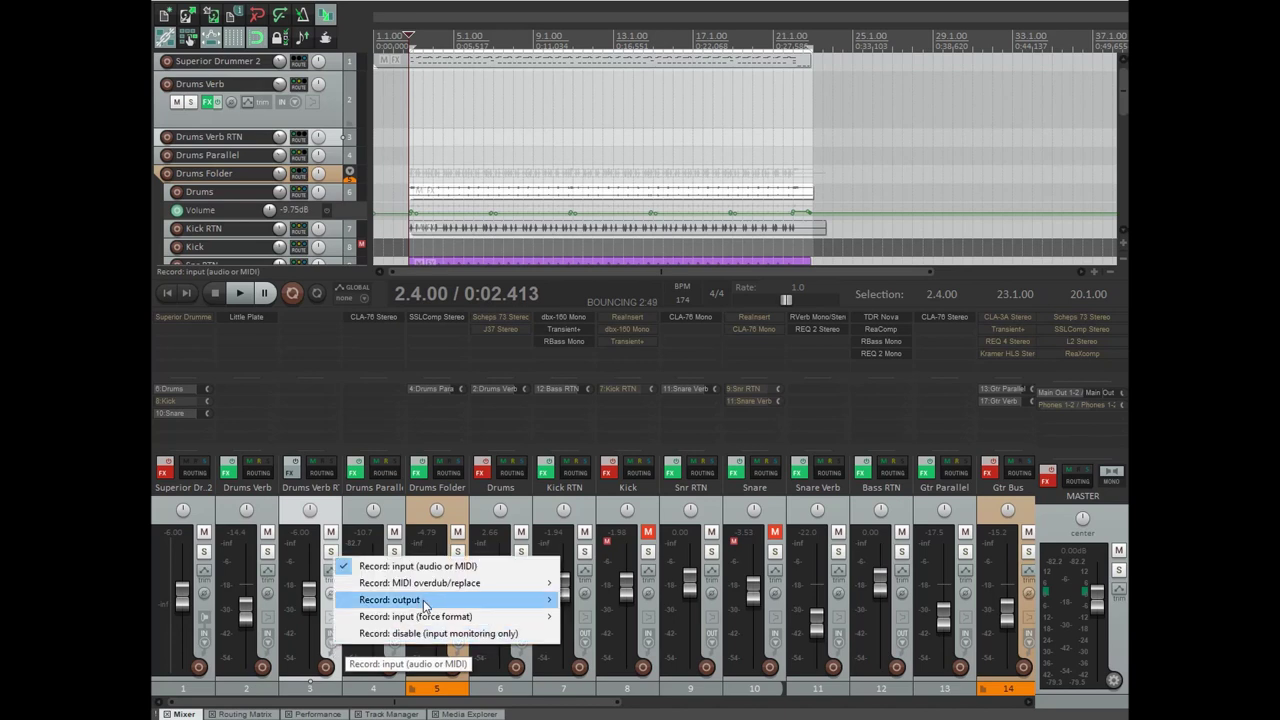
mouse_move(450, 600)
left_click(609, 651)
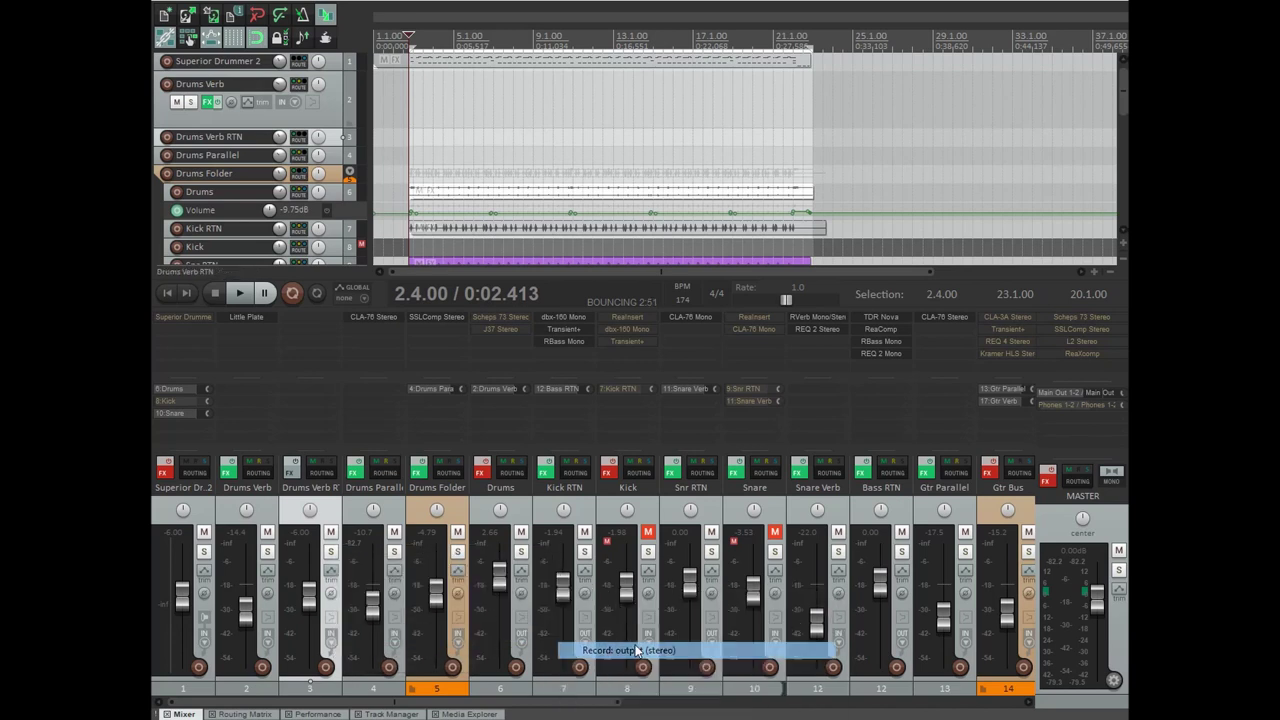
left_click(252, 472)
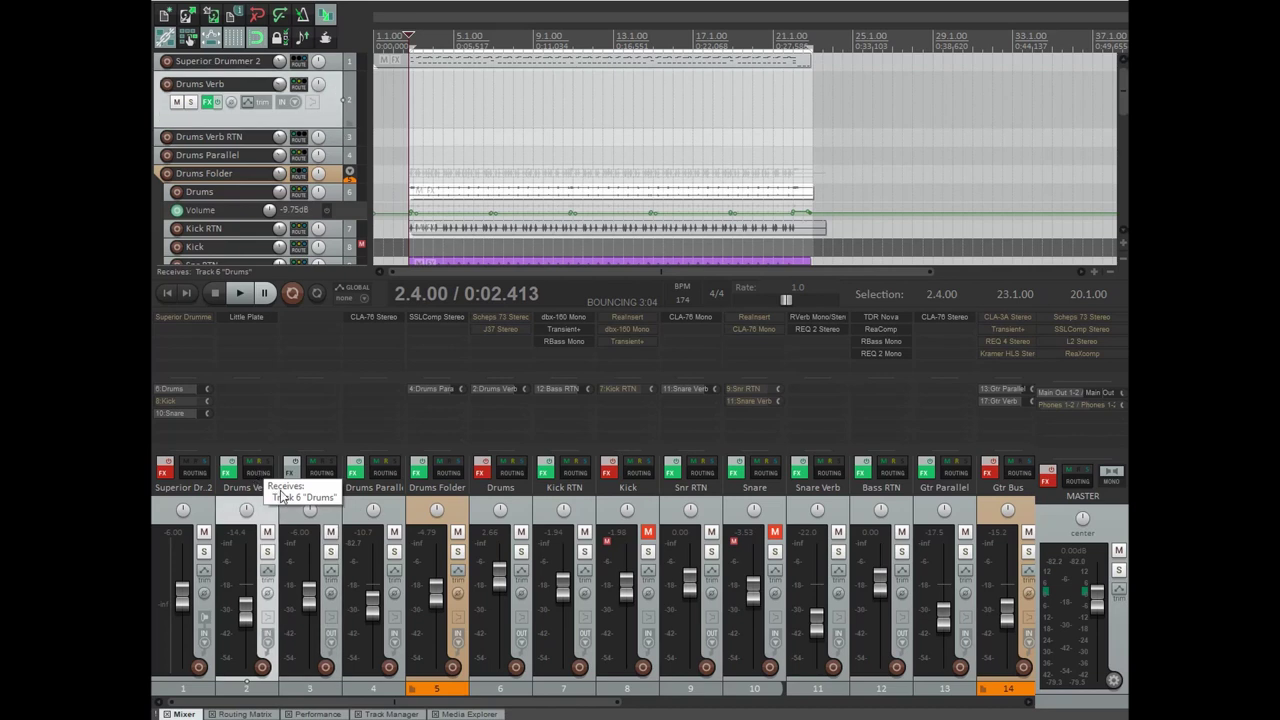
left_click_drag(333, 477, 333, 478)
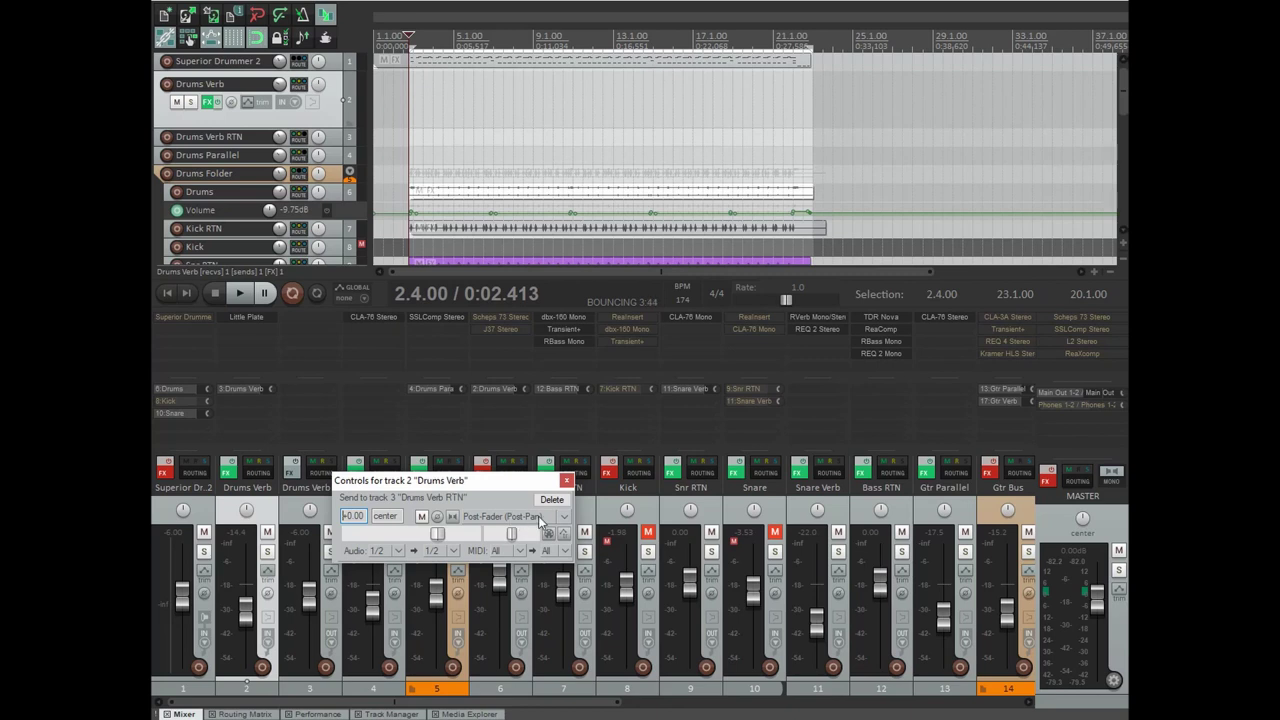
- Keep the Drums Verb send Post-Fader (Post-Pan) and solo the drum reverb tracks in place
left_click(567, 481)
left_click(305, 540)
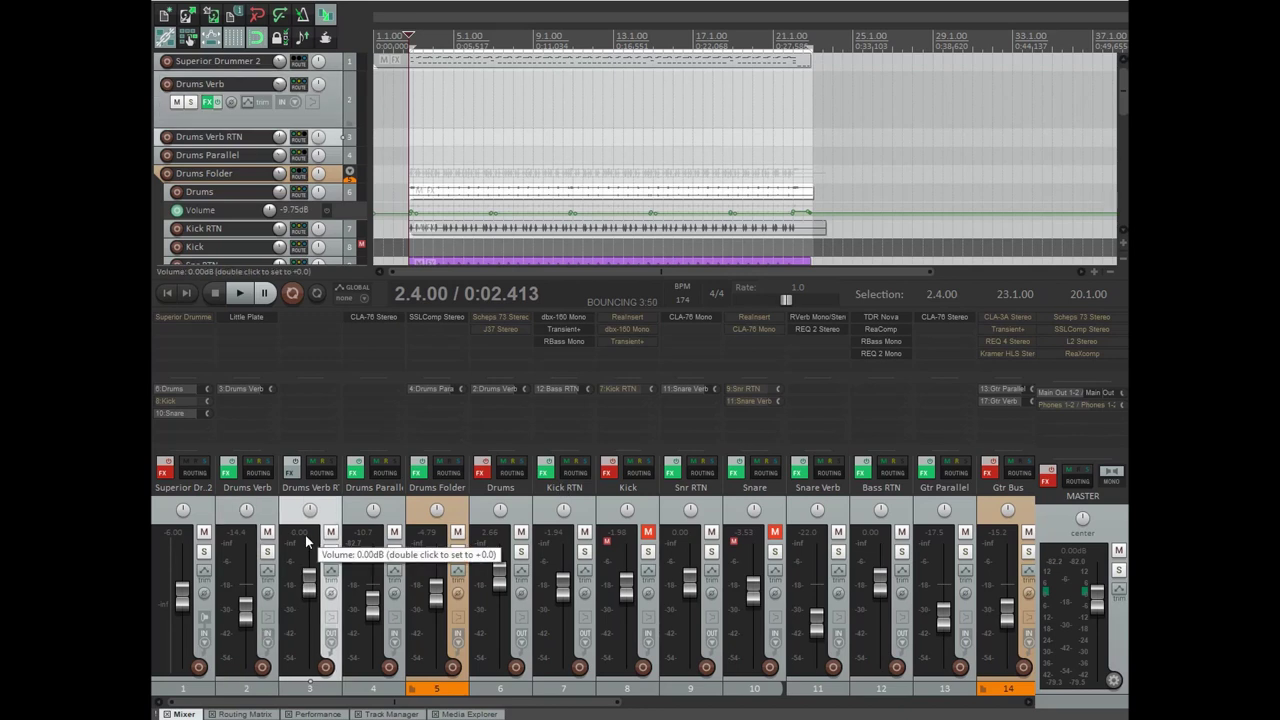
left_click(240, 388)
left_click(435, 435)
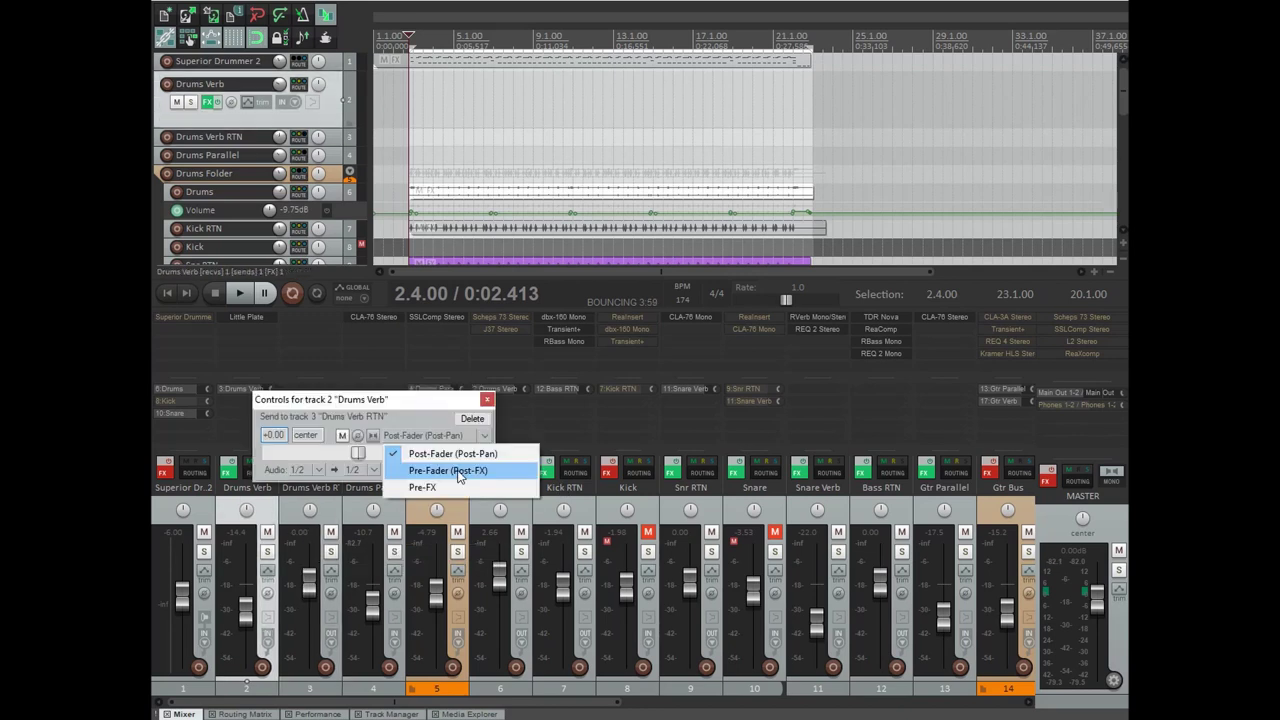
left_click(459, 477)
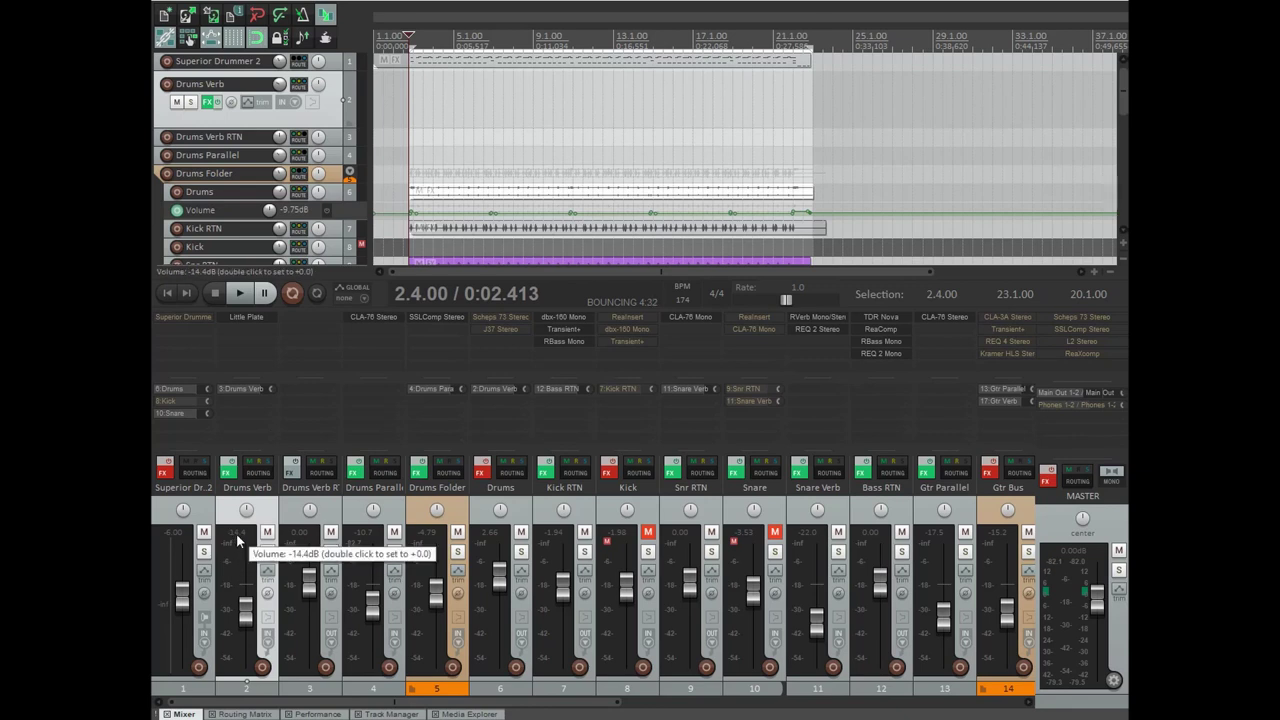
left_click(240, 388)
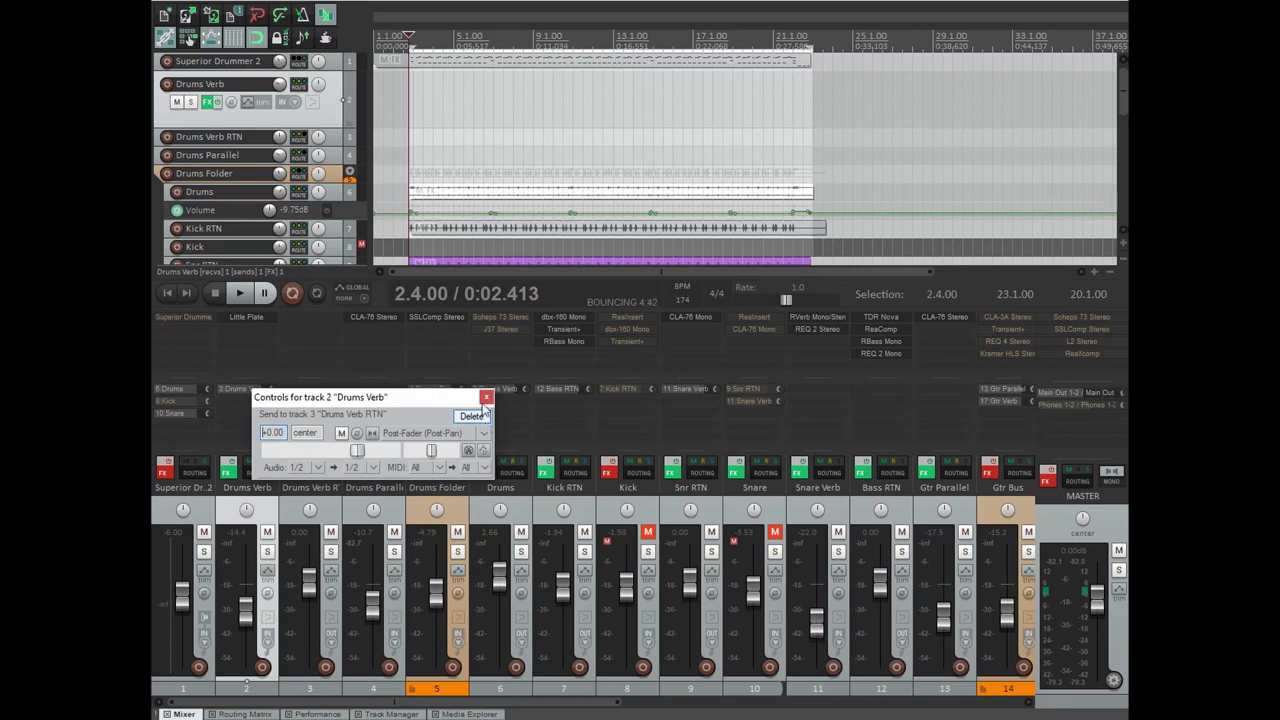
left_click(455, 556)
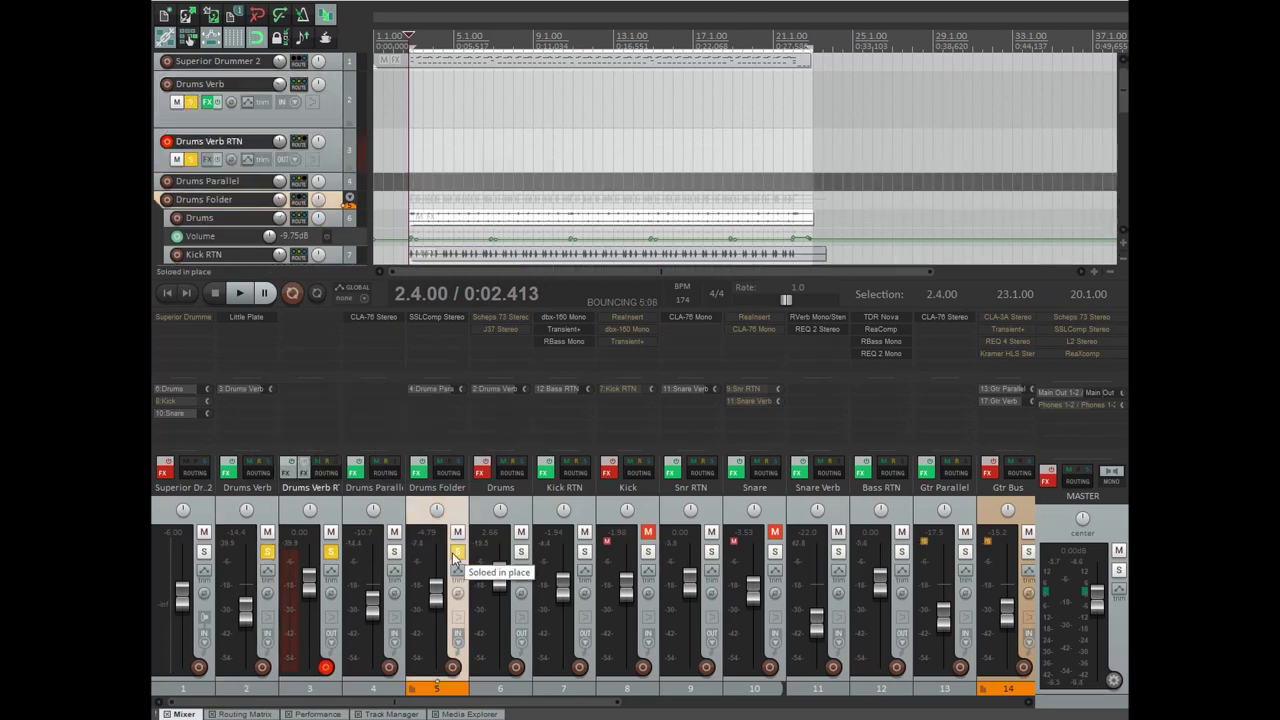
- Print the reverb onto Drums Verb RTN, then disarm that track and mute Drums Verb
key("space")
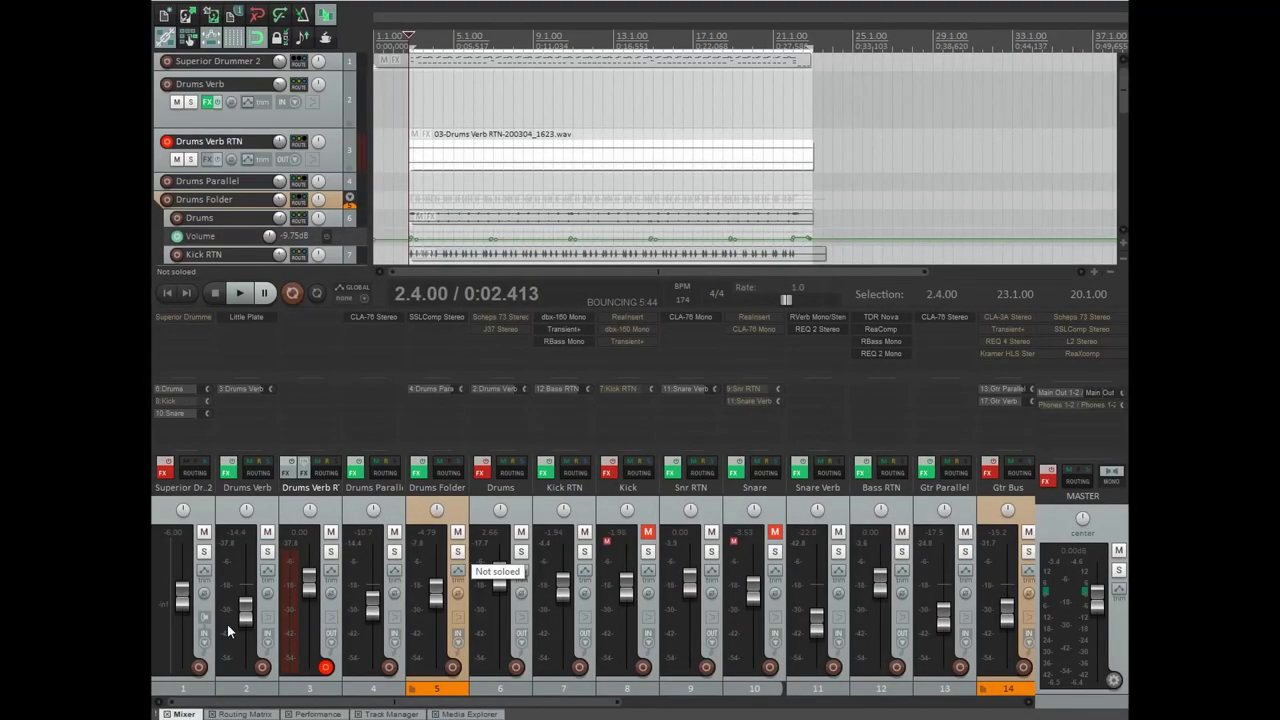
left_click(325, 667)
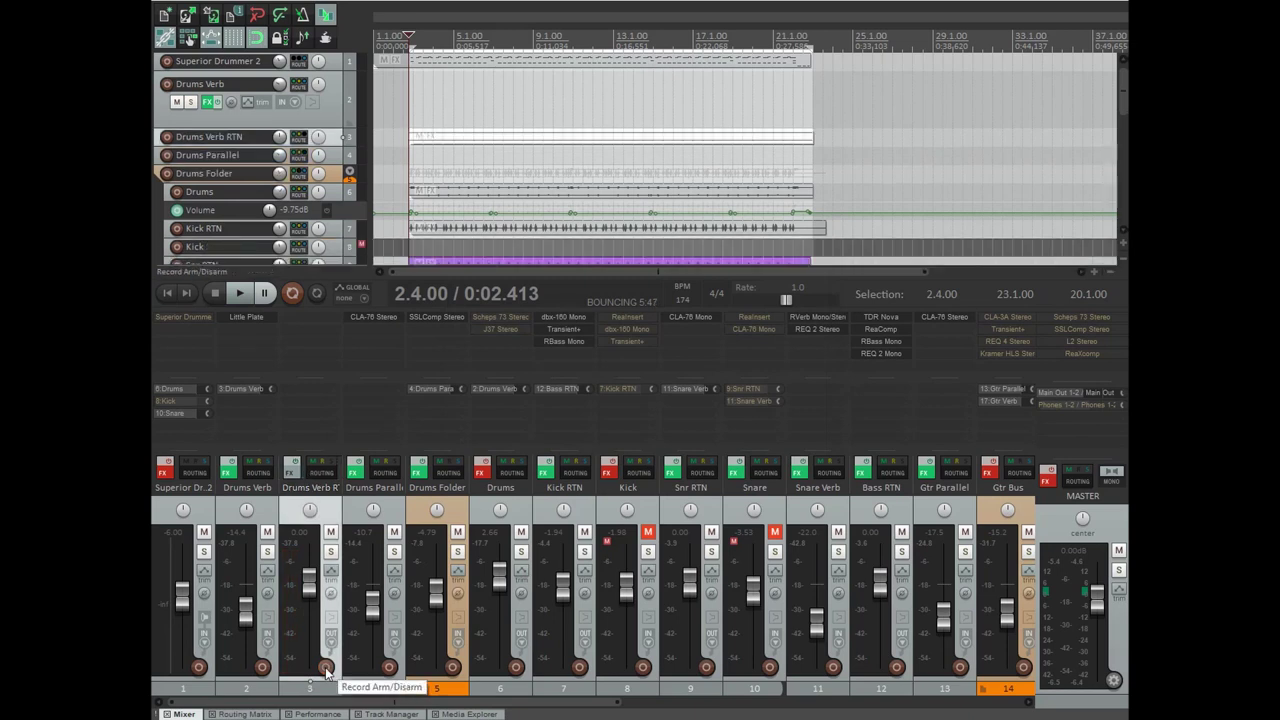
left_click(267, 532)
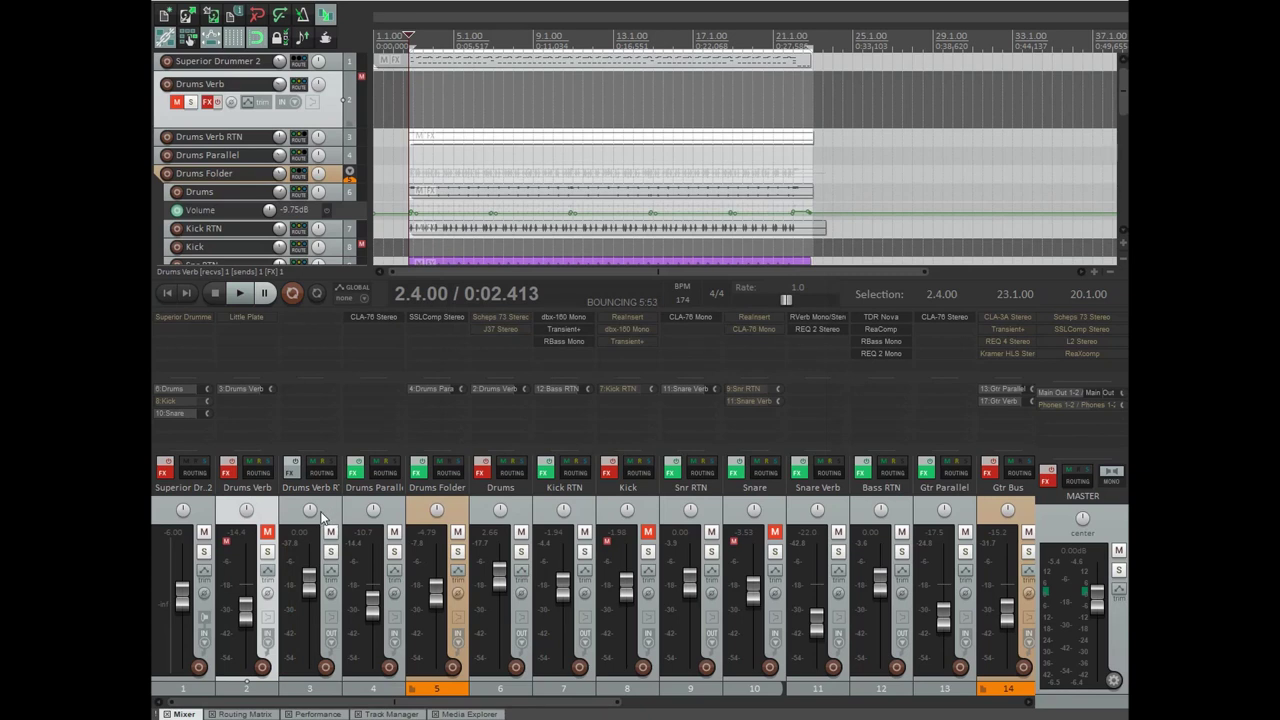
- Show the performance meter and select 2: Drums Verb, now at 0.00% CPU with 1024 PDC
left_click(316, 714)
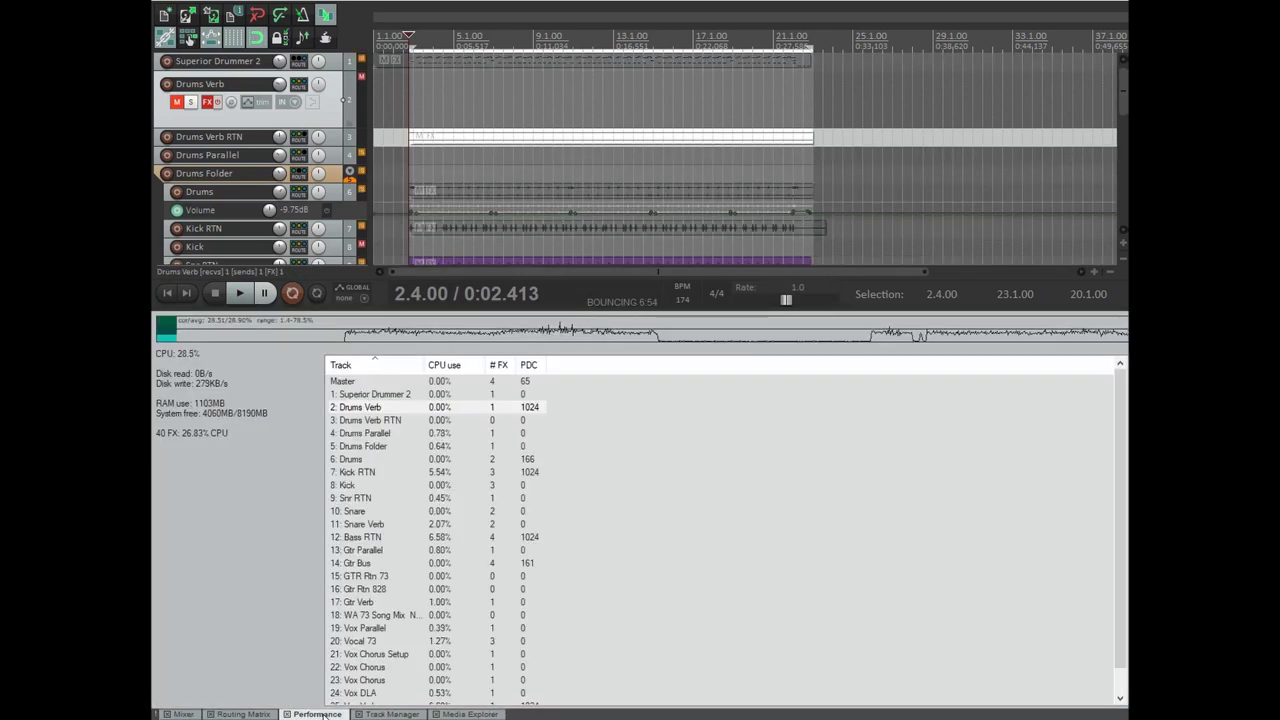
left_click(466, 410)
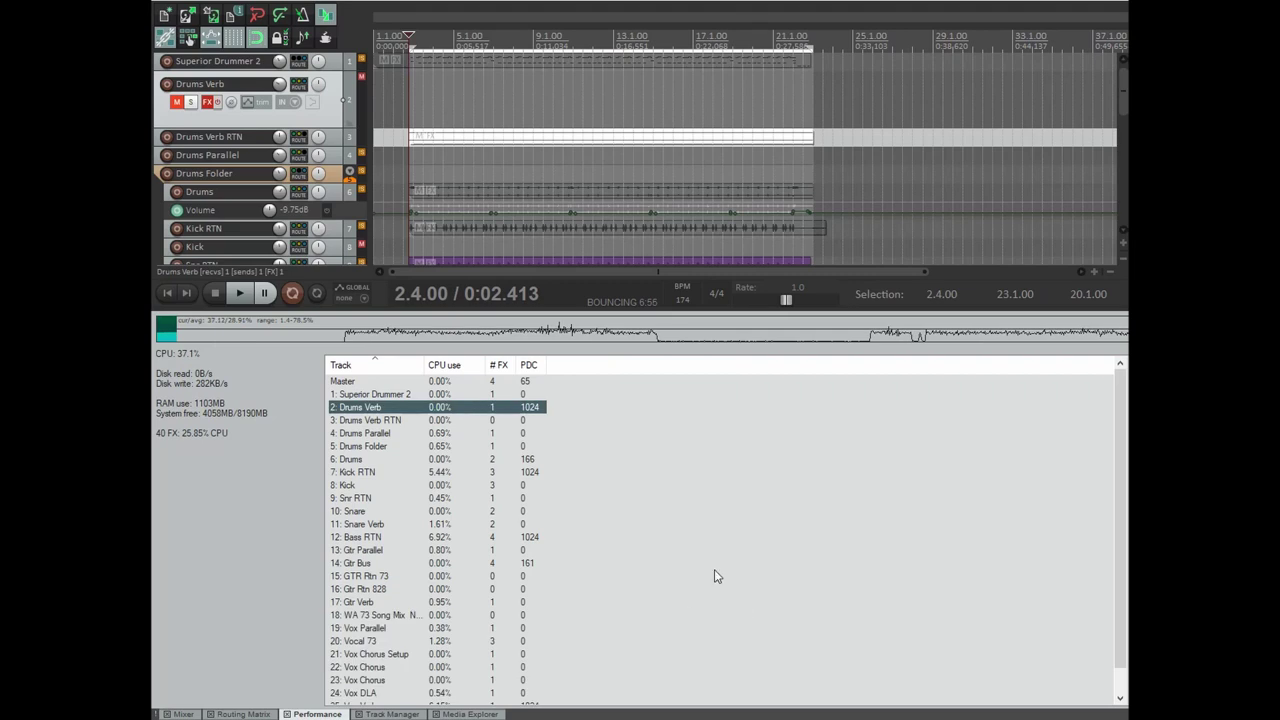